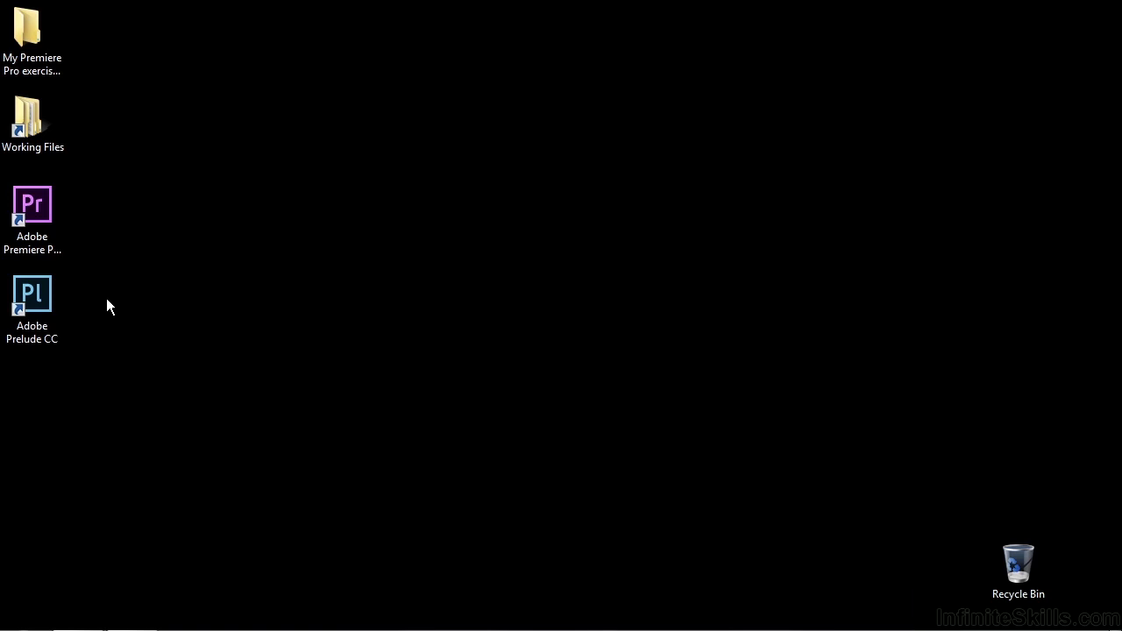
Step: Launch Prelude and create project 'Workflow' in Desktop > My Premiere Pro exercise files
double_click(35, 295)
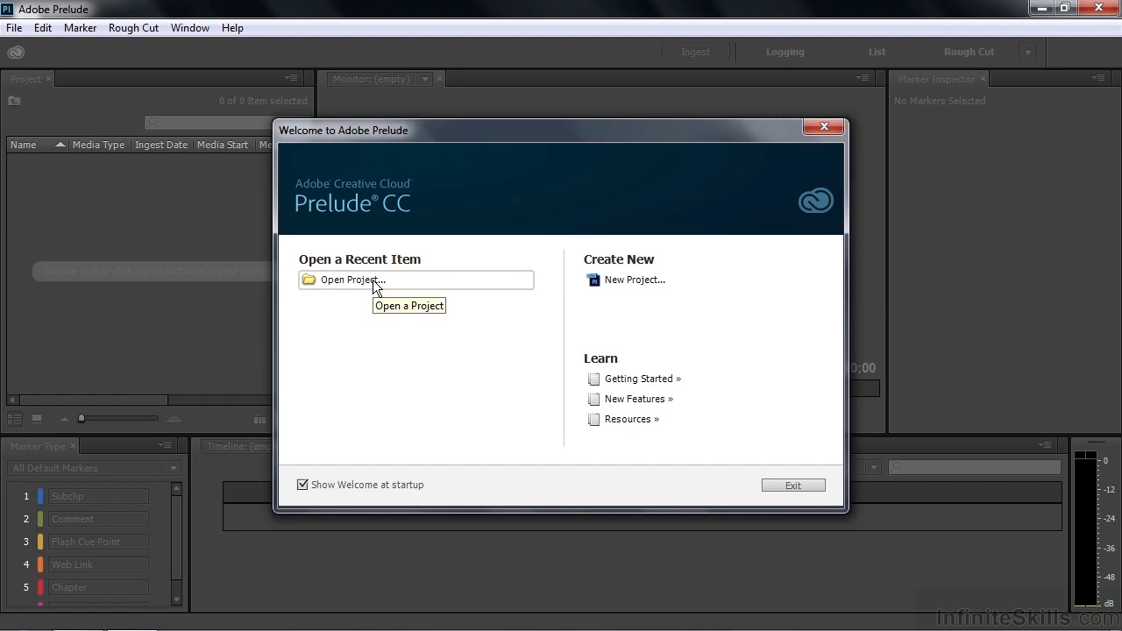
click(634, 279)
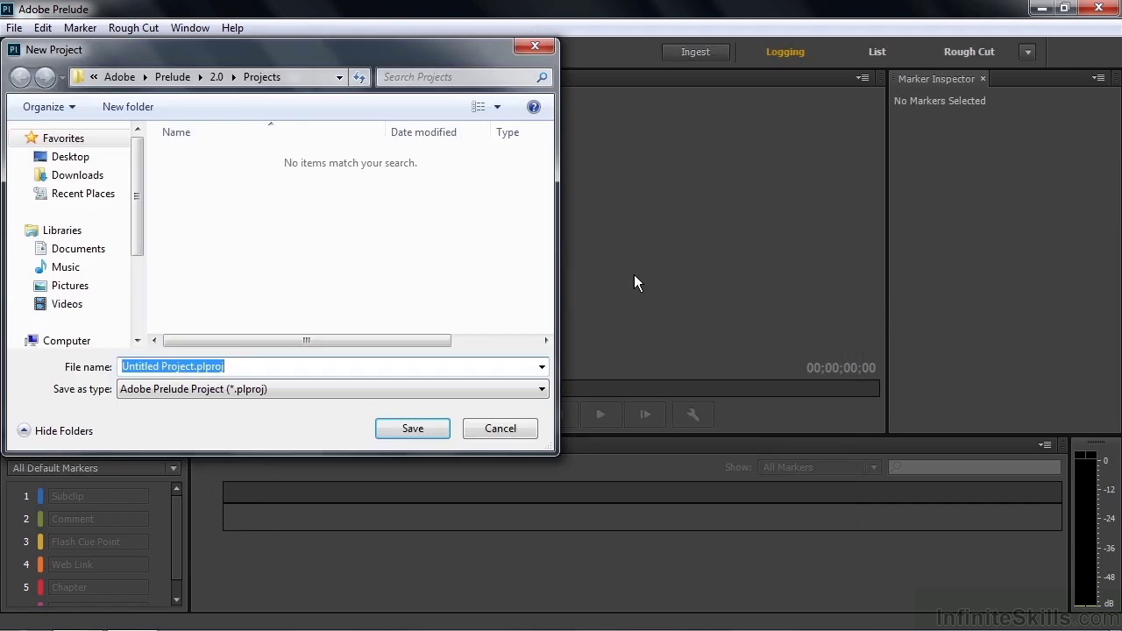
text(Workflow)
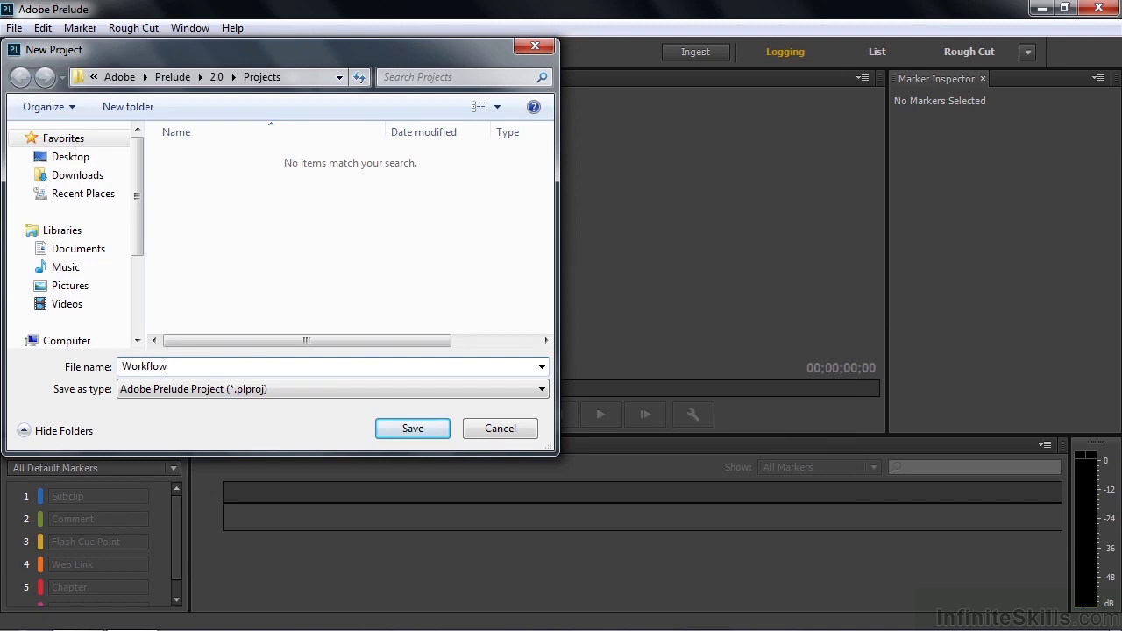
click(76, 157)
click(250, 333)
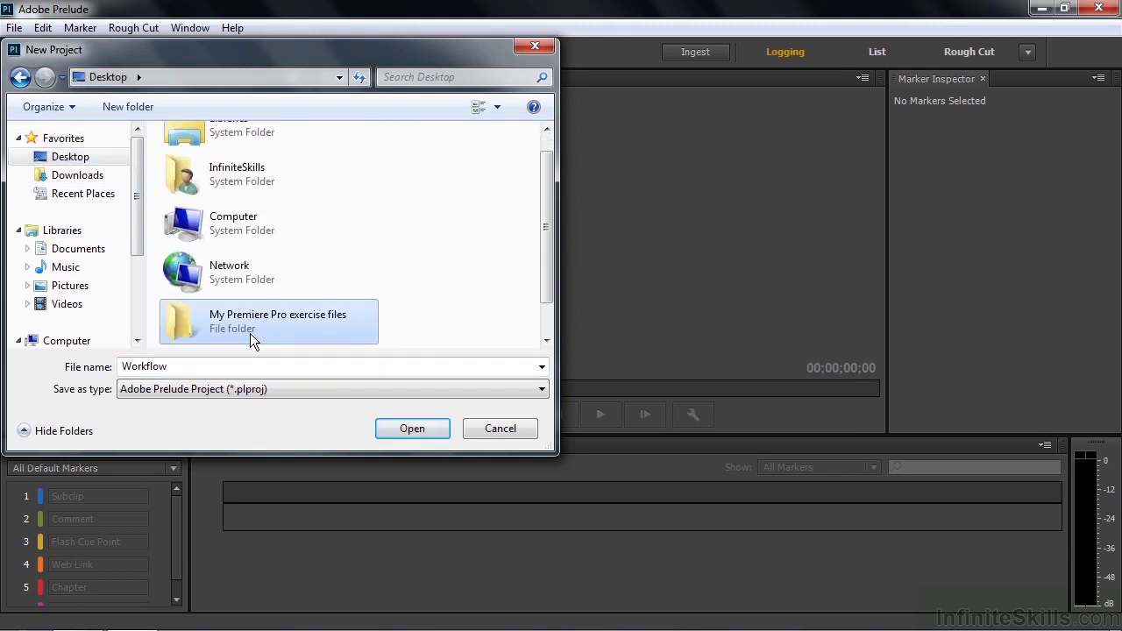
double_click(250, 333)
click(412, 429)
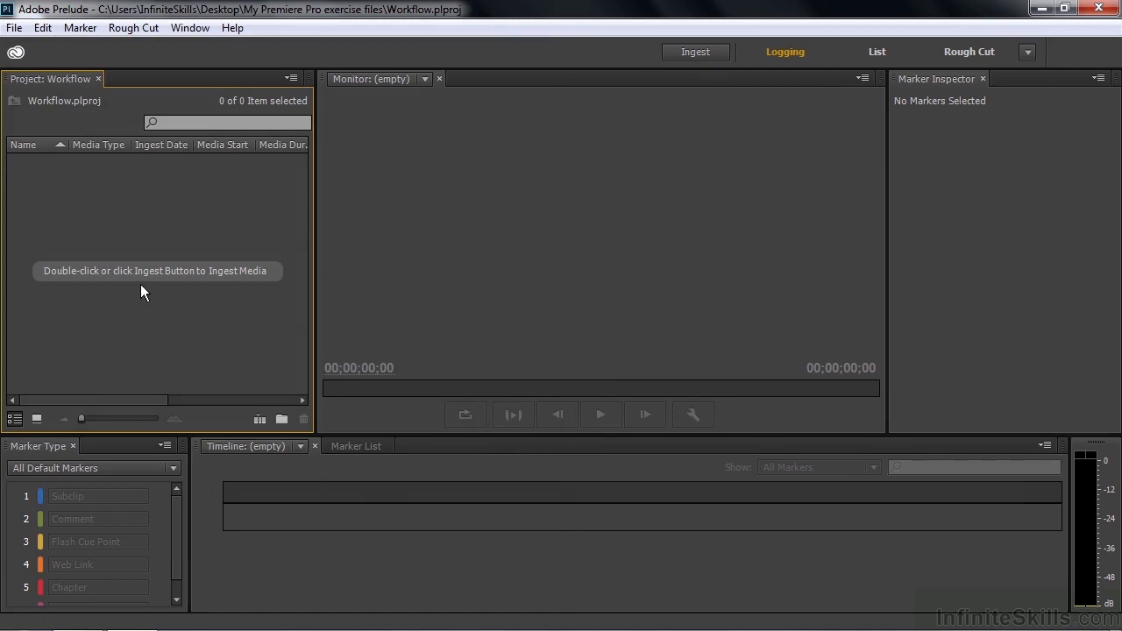
Step: Open the Ingest dialog to view the dinner footage clip thumbnails
click(706, 51)
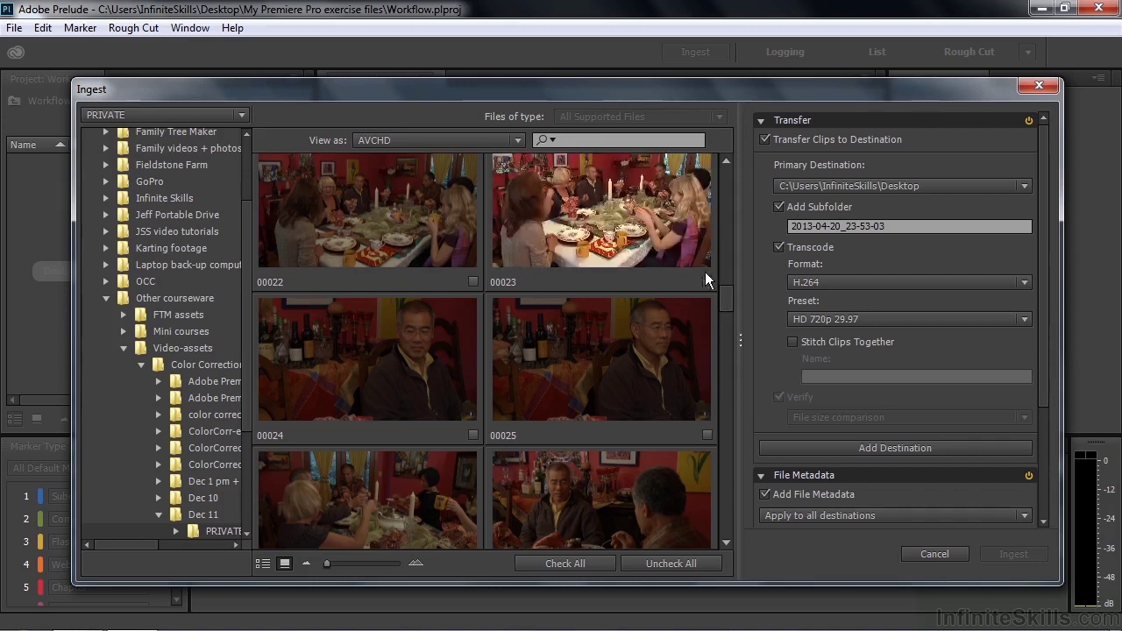
Step: Mark clips 00023 and 00027 for ingest
click(707, 282)
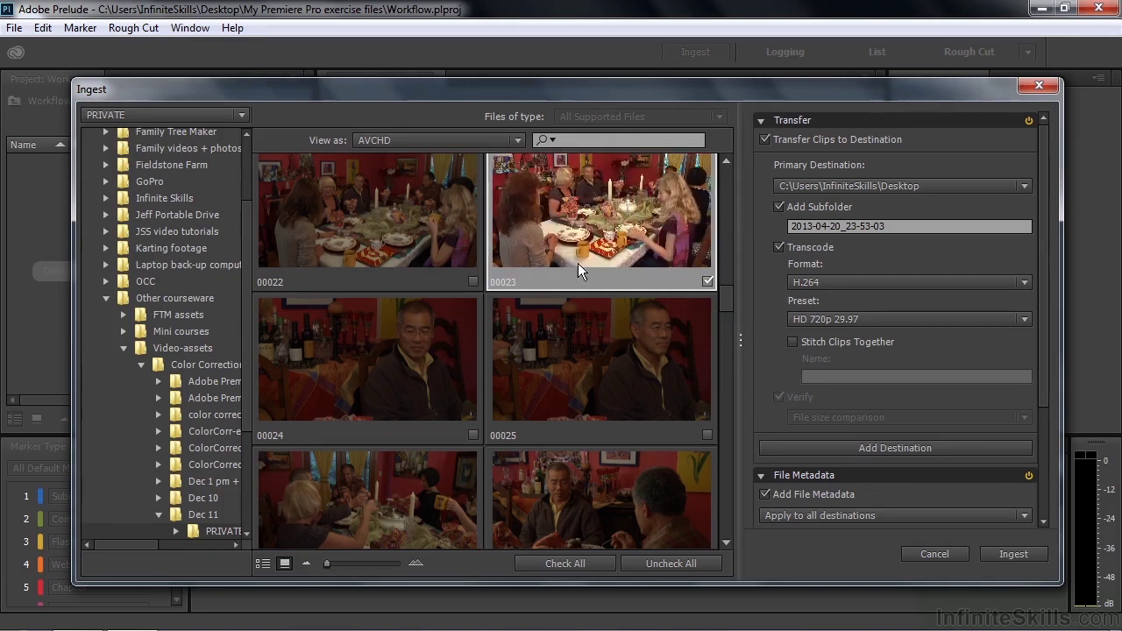
drag(725, 296, 723, 317)
click(708, 276)
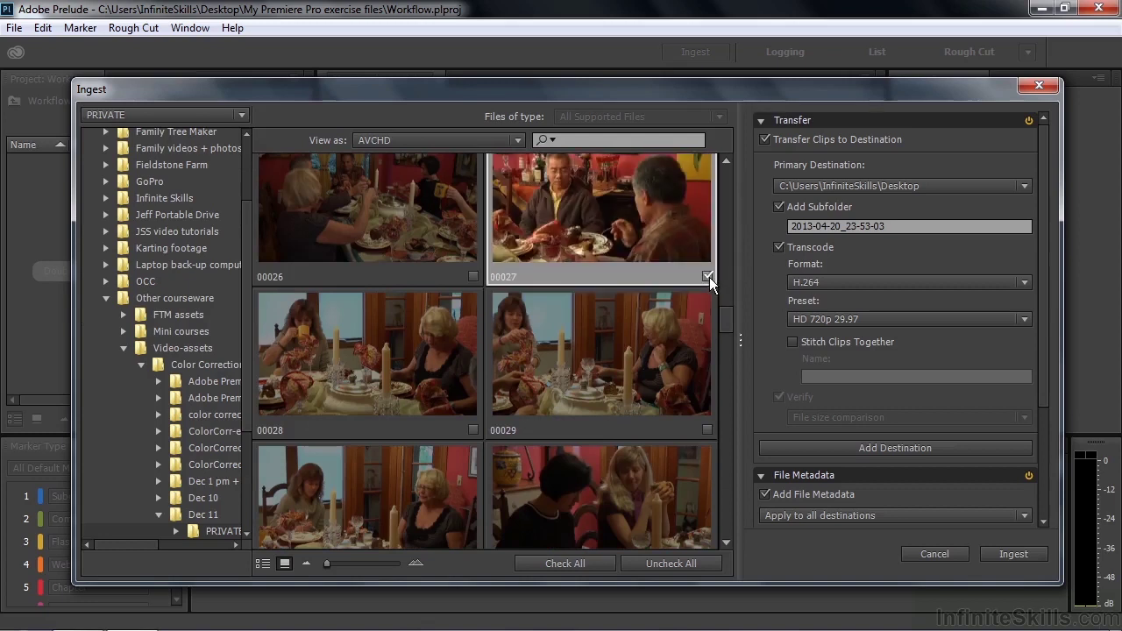
drag(723, 314, 723, 328)
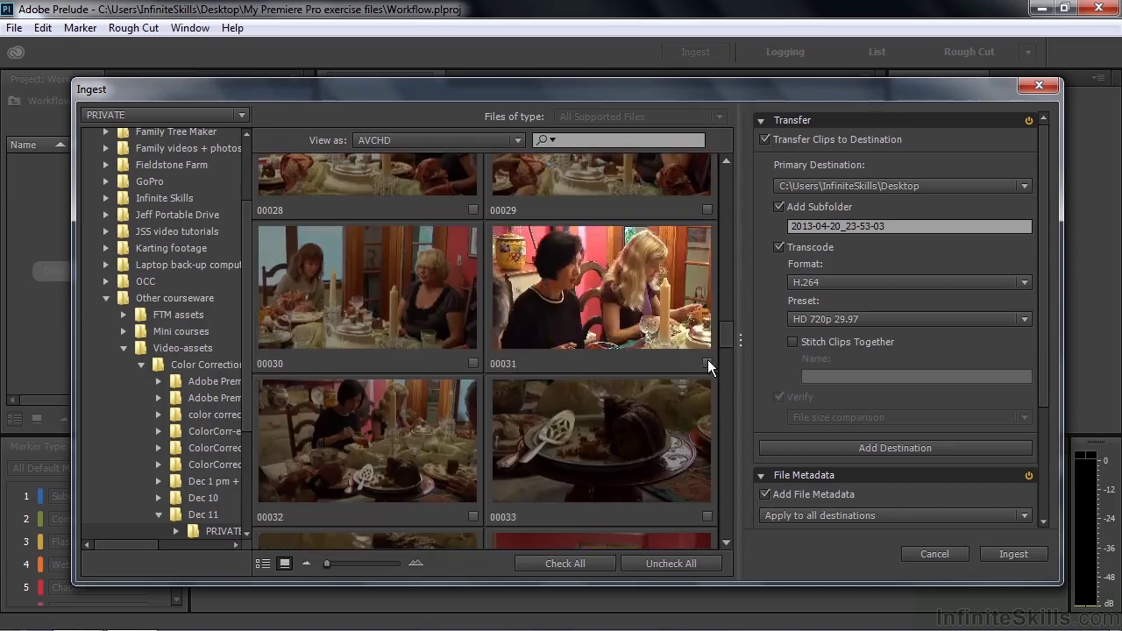
Step: Mark clips 00031 and 00033 for ingest, setting in and out points on each
click(707, 361)
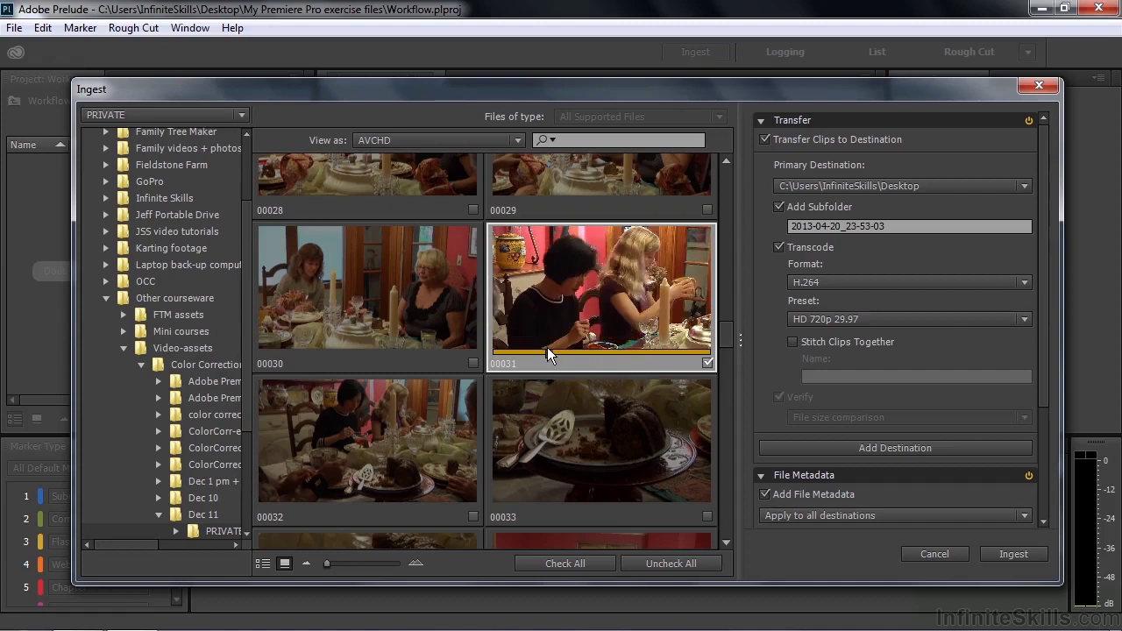
key(i)
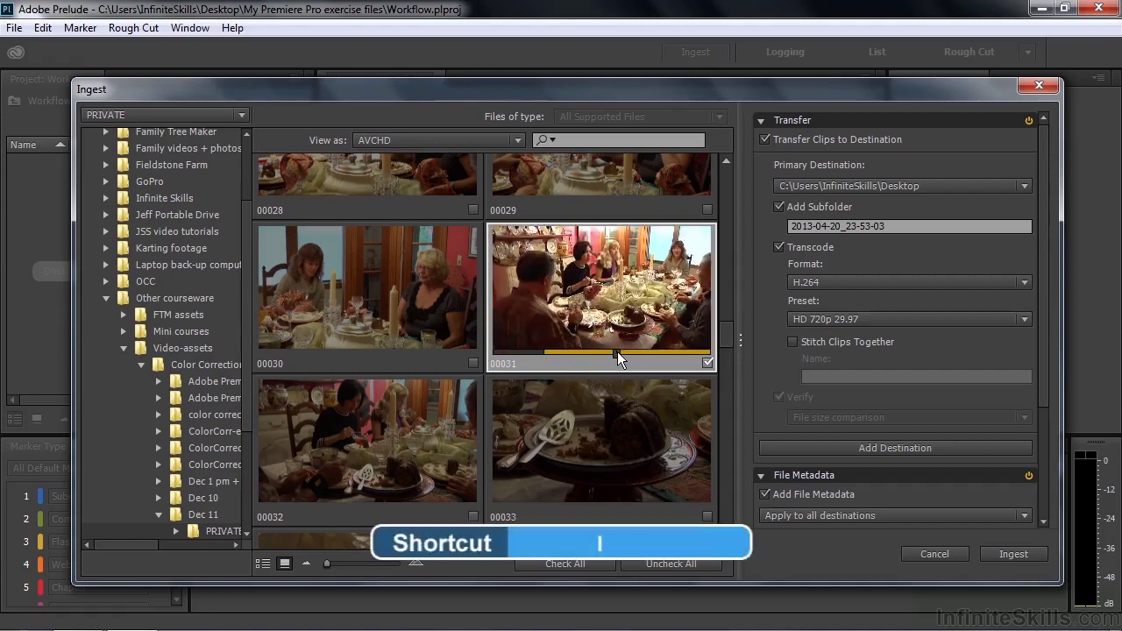
key(o)
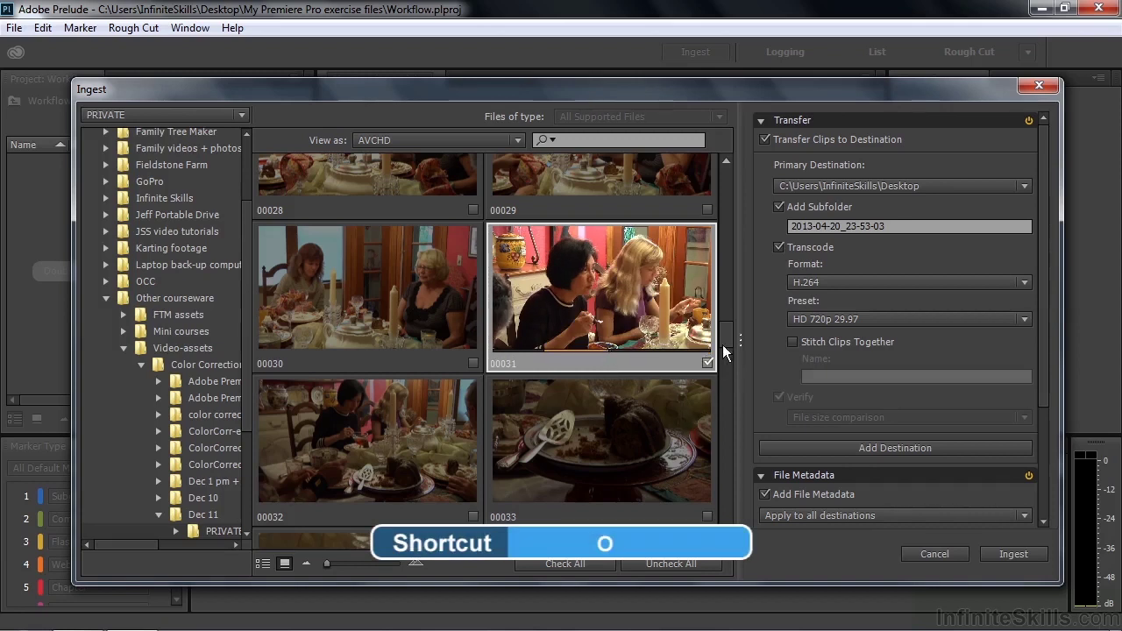
scroll(722, 345, down, 2)
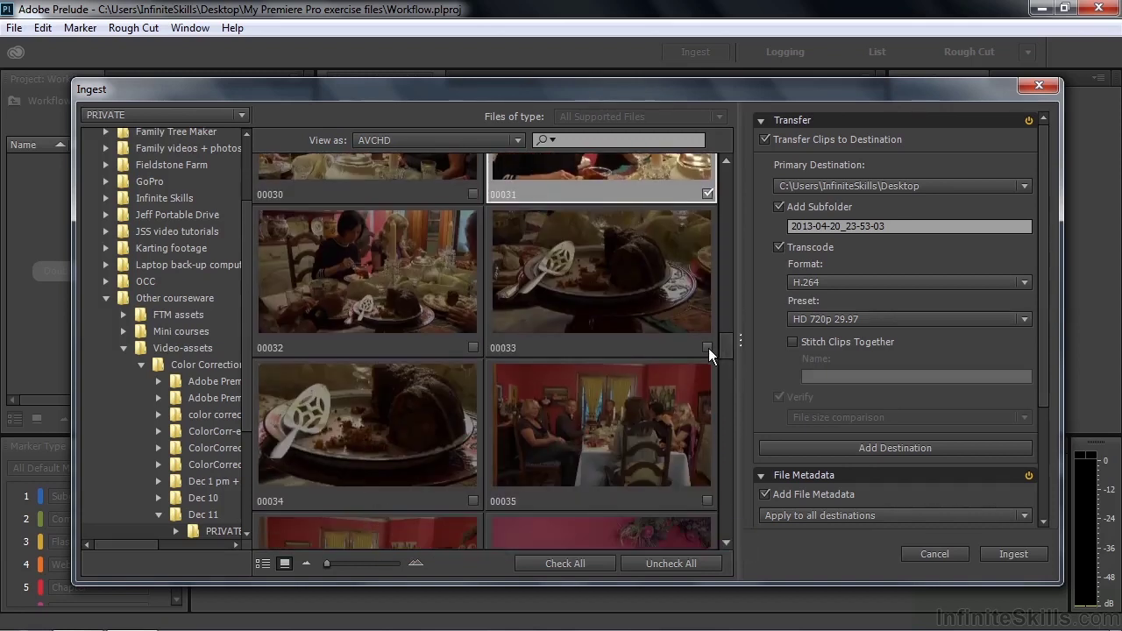
click(707, 347)
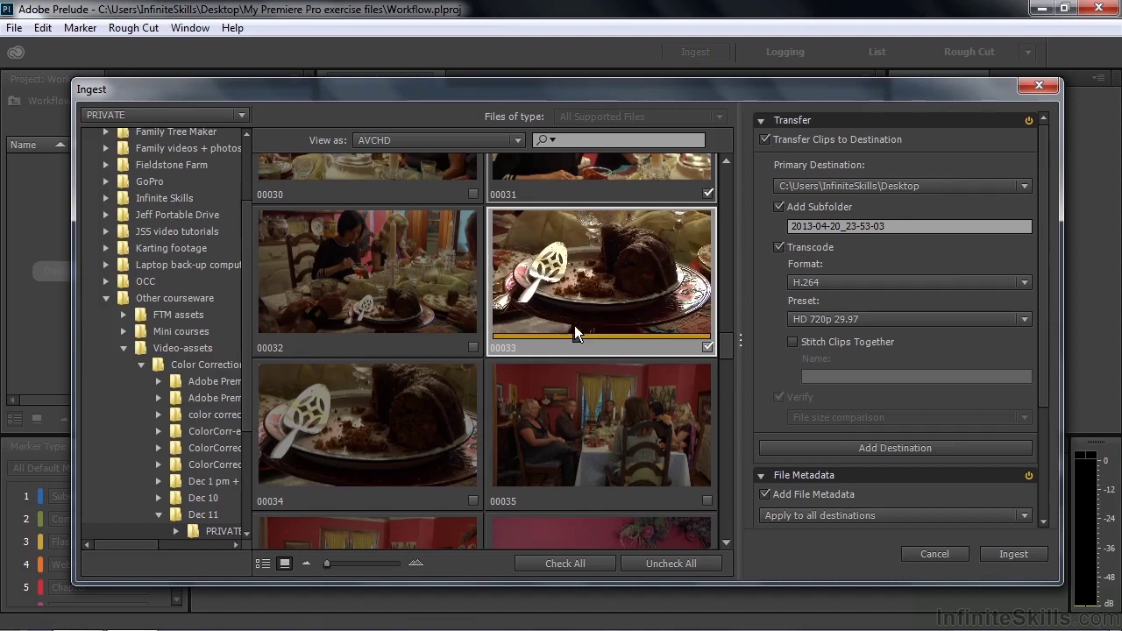
key(i)
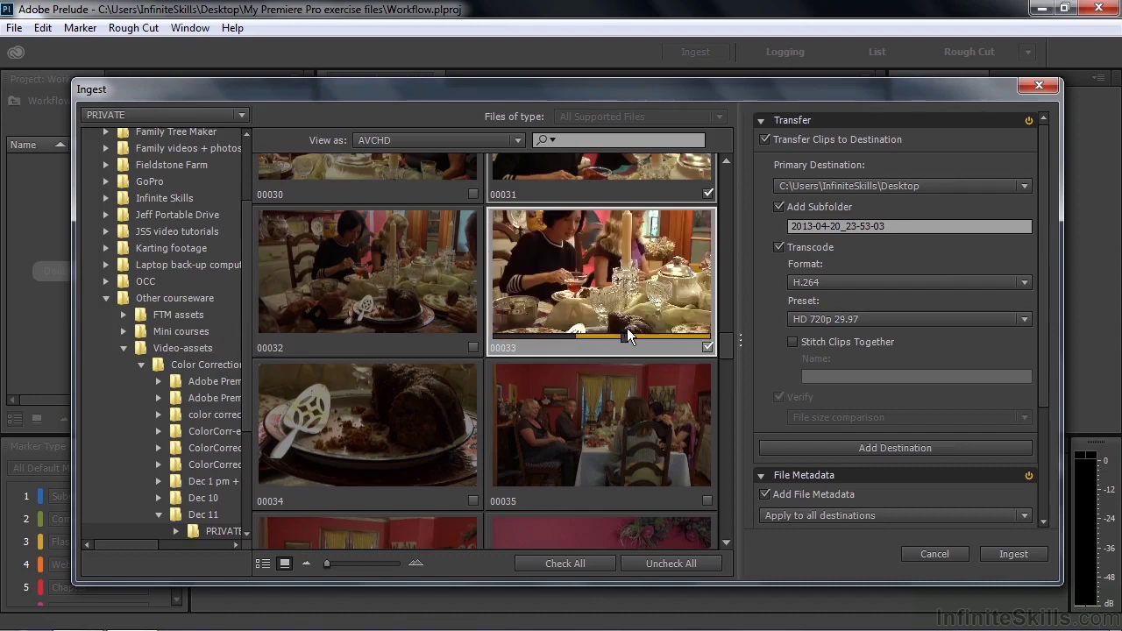
key(space)
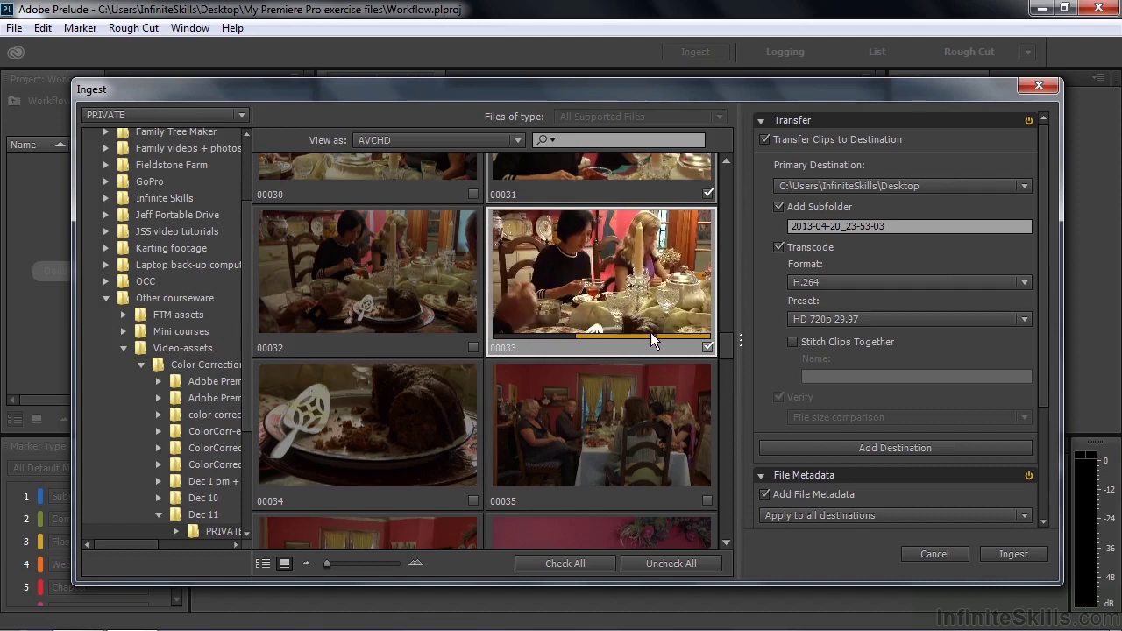
key(o)
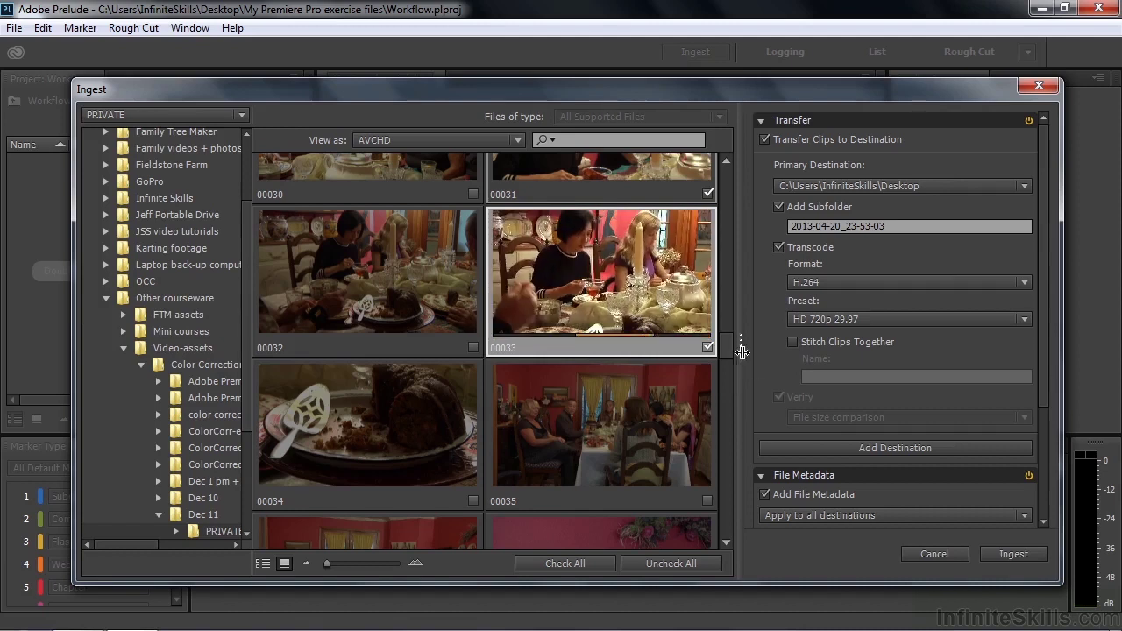
drag(726, 347, 747, 333)
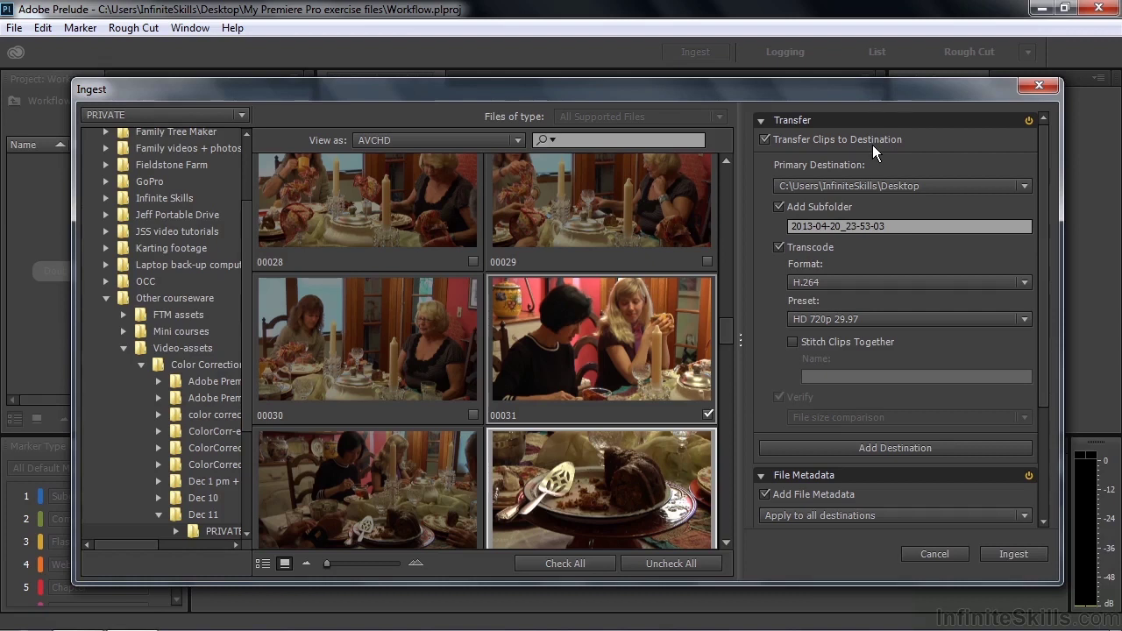
Step: Name the ingest subfolder 'Dining' and keep H.264 as the transcode format
click(890, 227)
text(Dining)
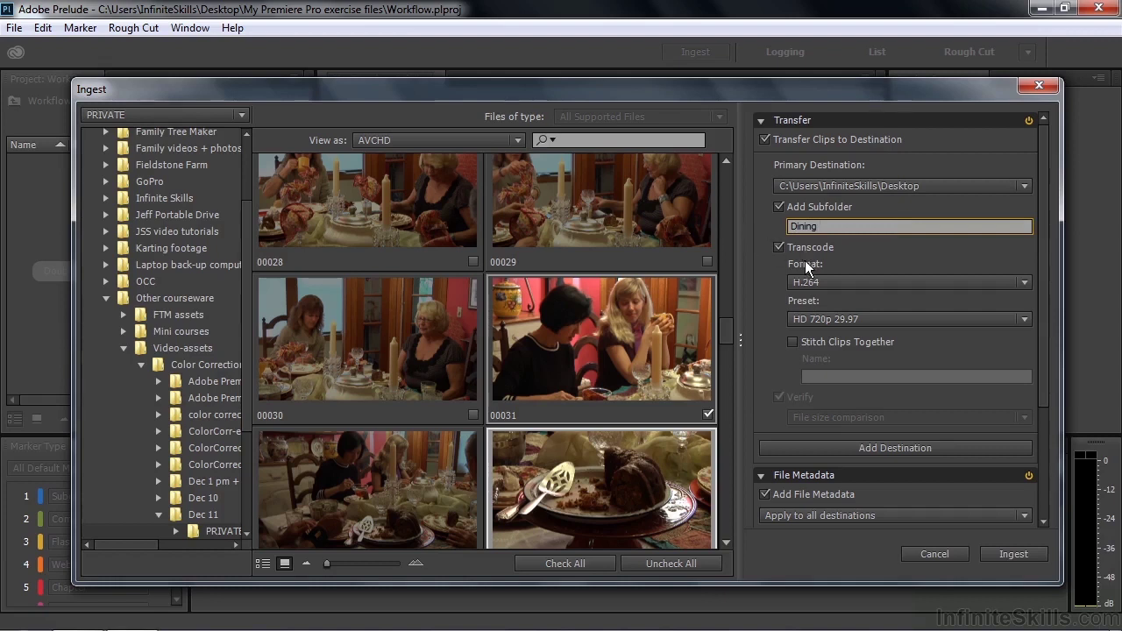
click(1027, 281)
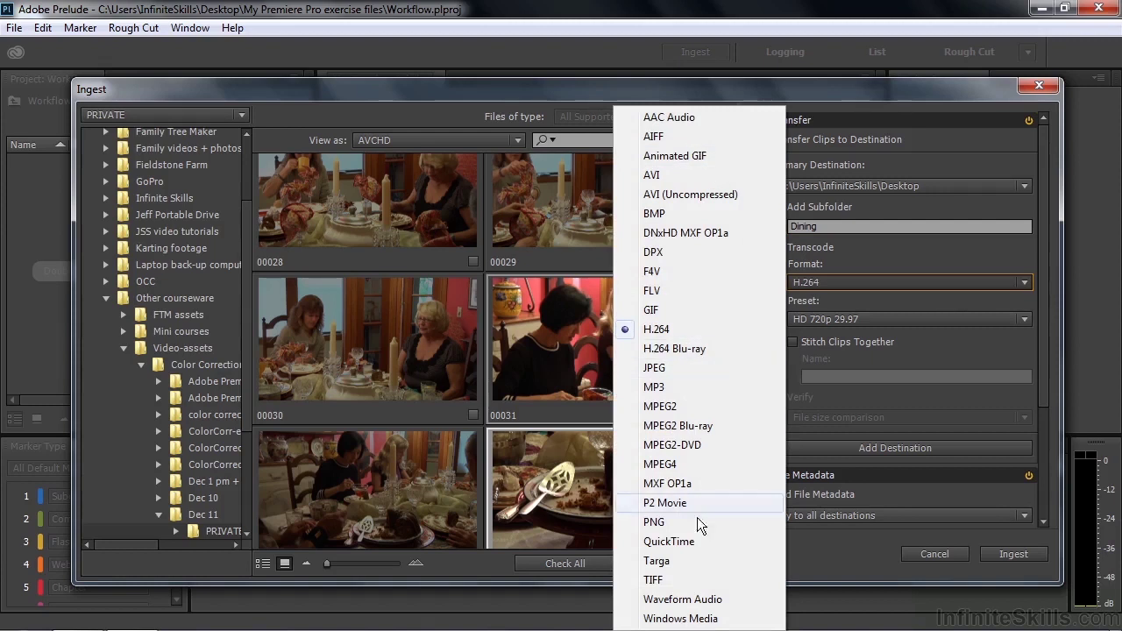
click(679, 329)
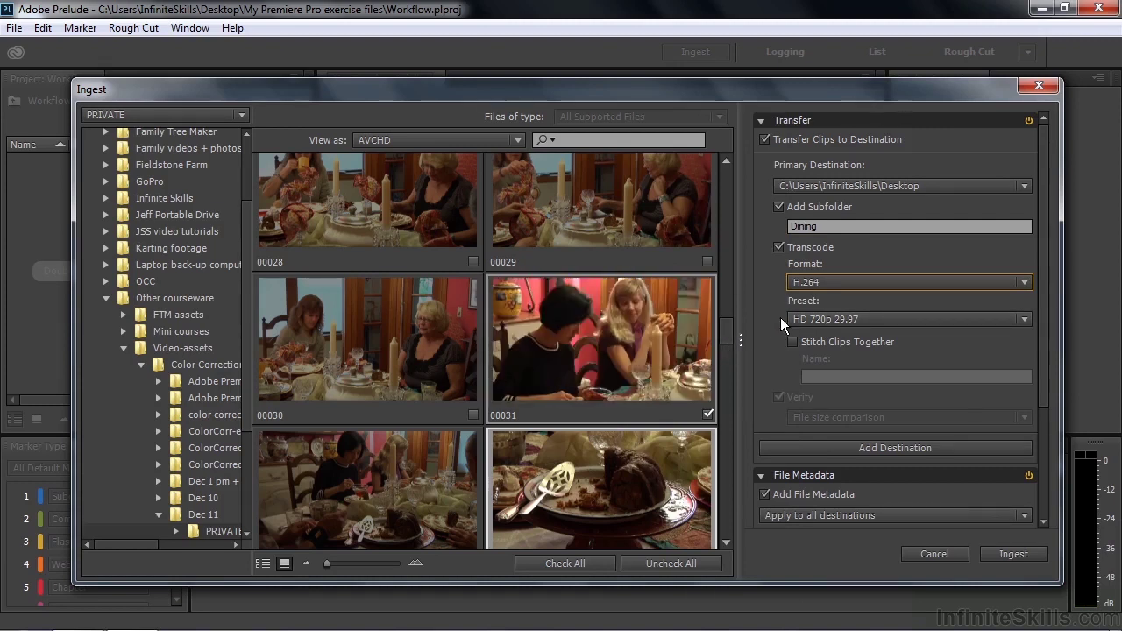
scroll(1044, 383, down, 1)
drag(1043, 383, 1056, 506)
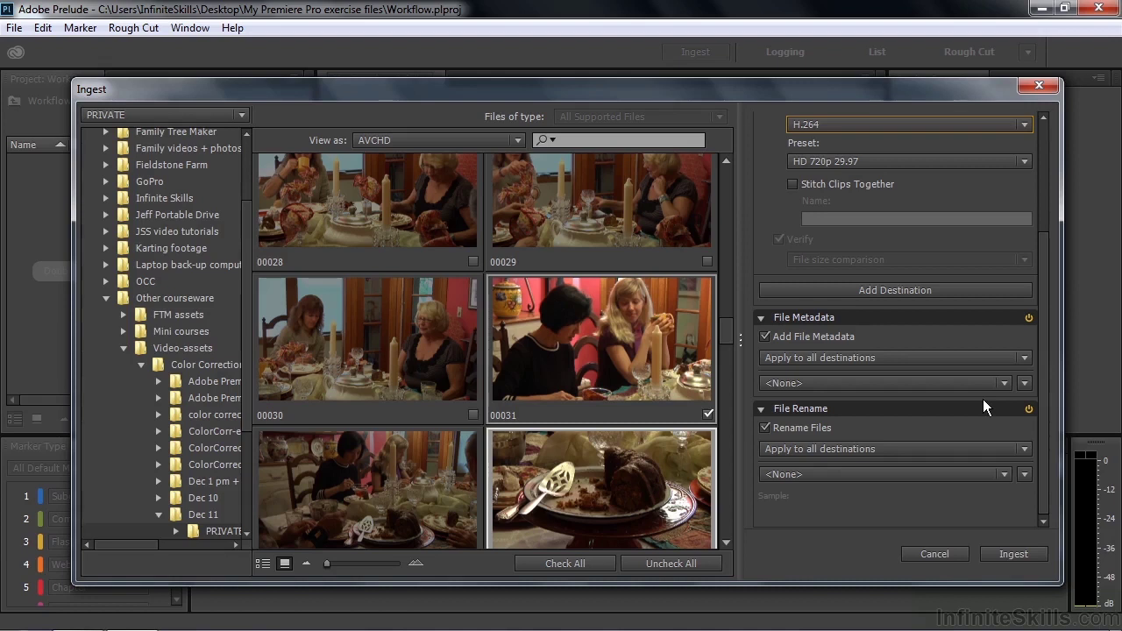
Step: Add file metadata Location = Studio and save it as the preset 'Location'
click(1023, 386)
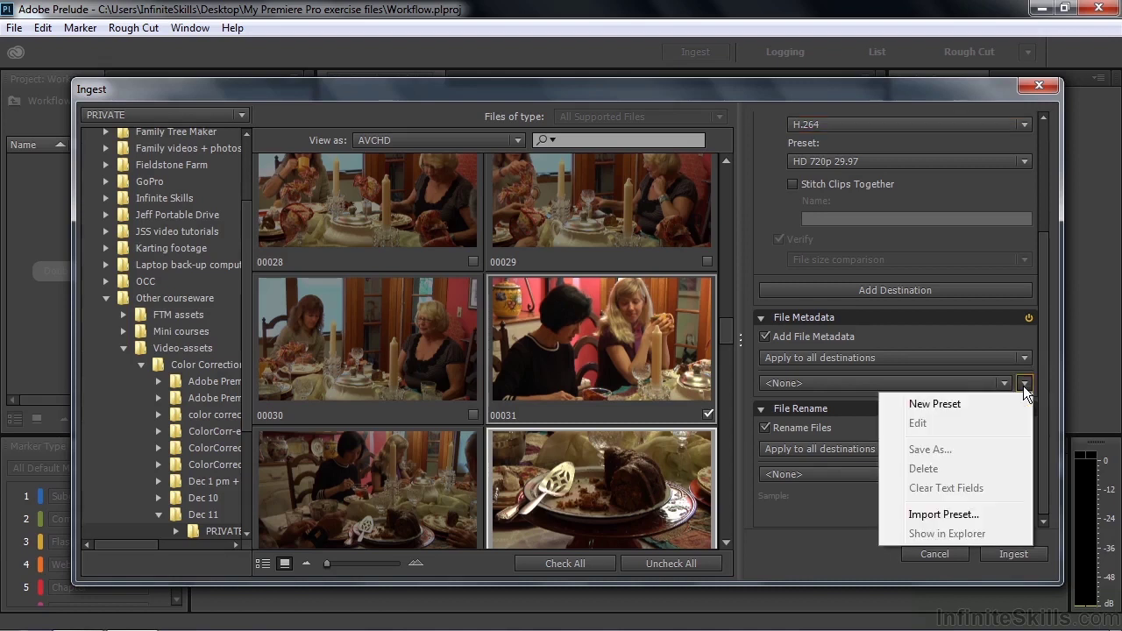
click(961, 402)
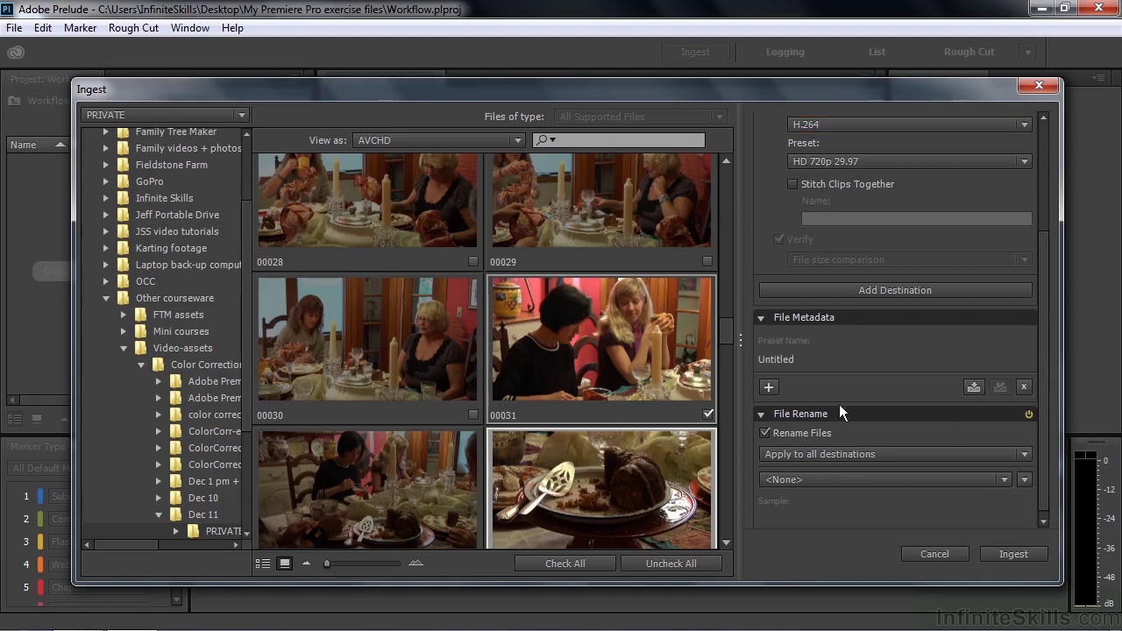
click(770, 386)
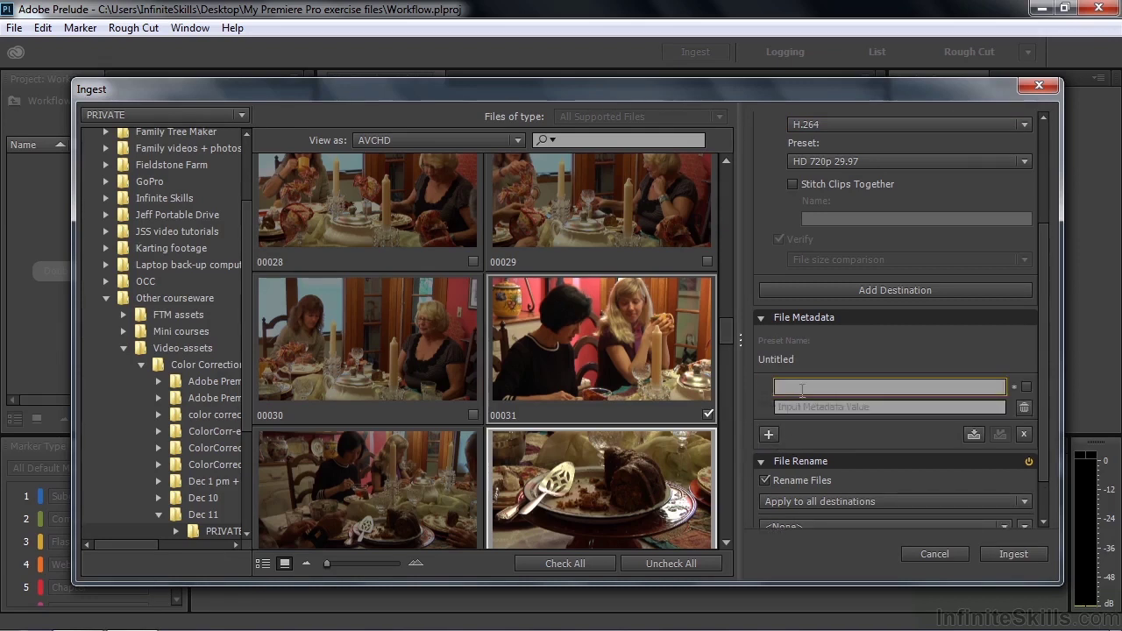
text(Location)
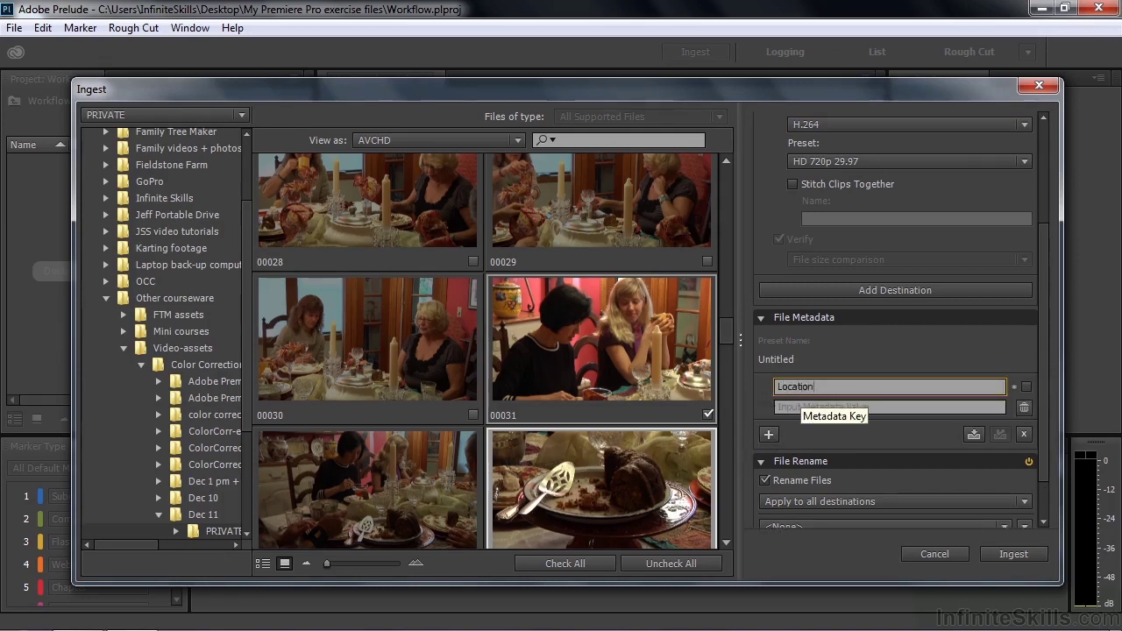
key(Tab)
text(St)
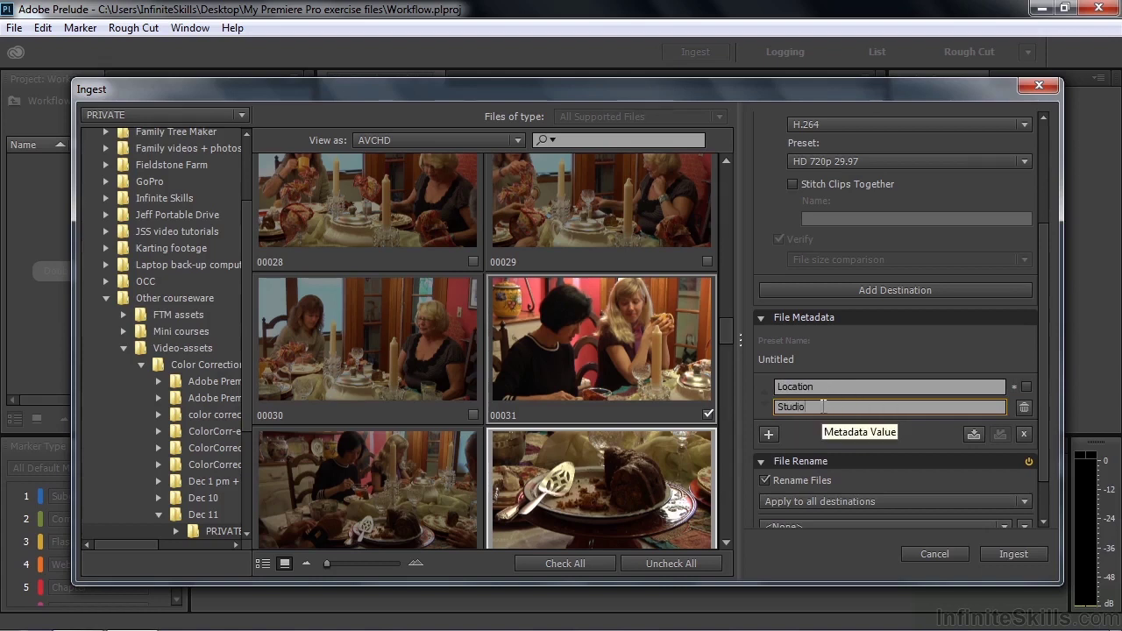
click(971, 436)
text(Location)
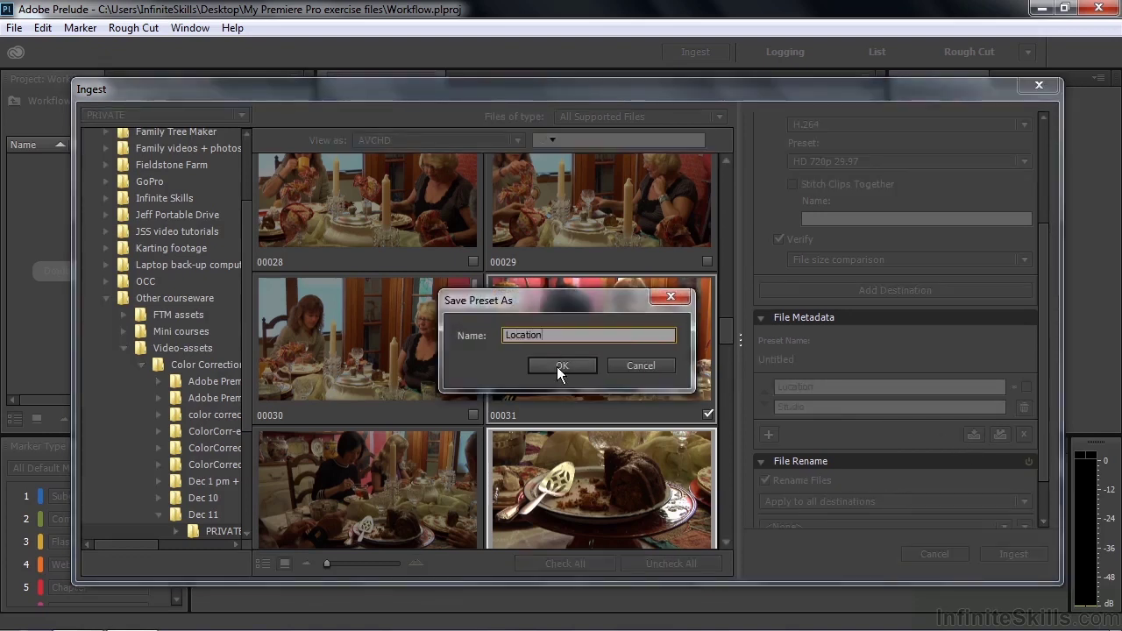
click(558, 366)
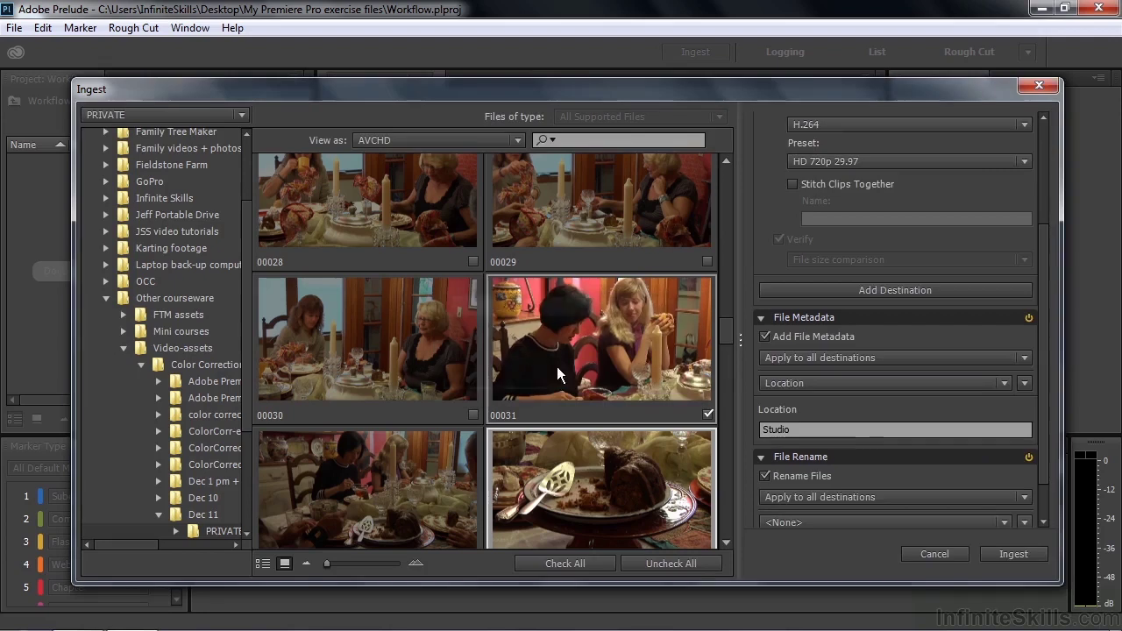
scroll(1041, 463, down, 2)
Step: Start a new file rename preset beginning with the custom text 'Dining'
click(1024, 474)
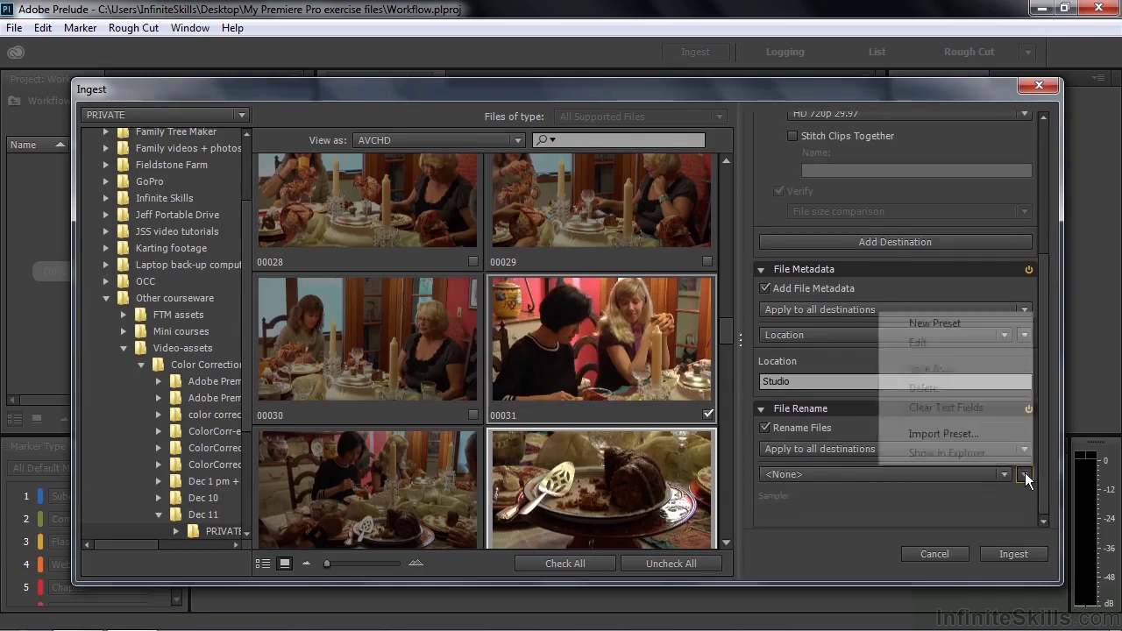
click(961, 325)
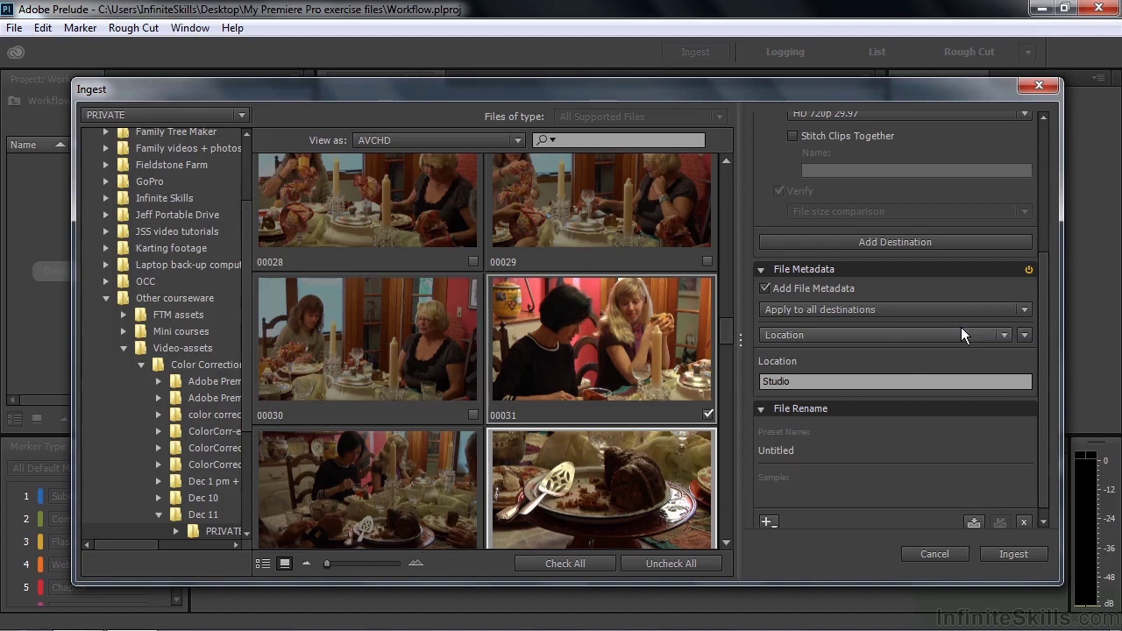
scroll(1042, 476, down, 1)
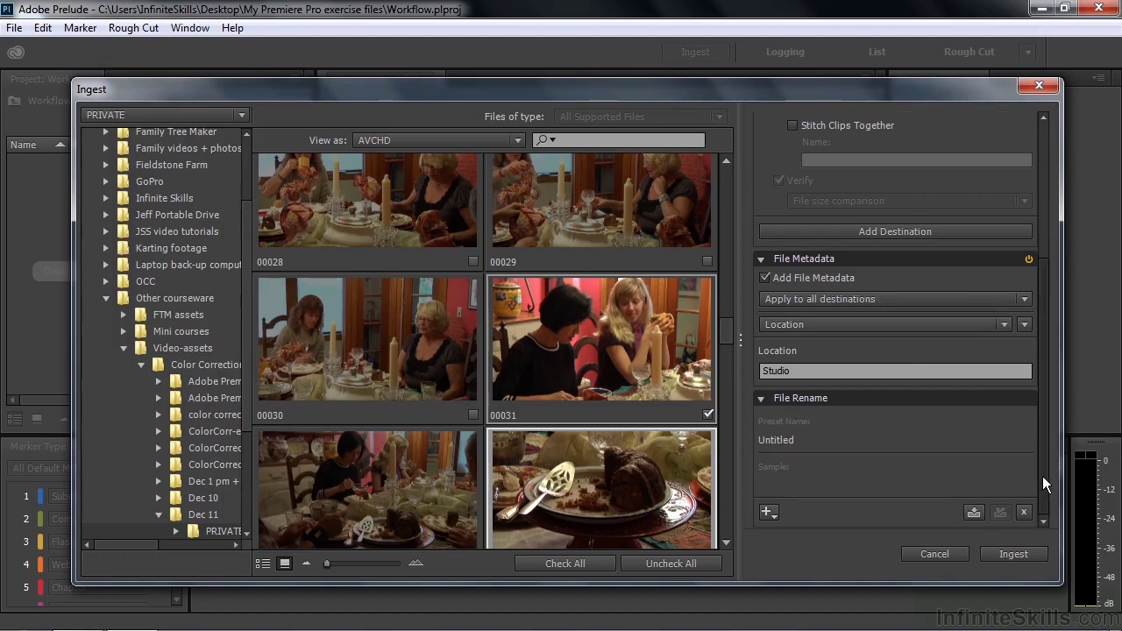
click(769, 512)
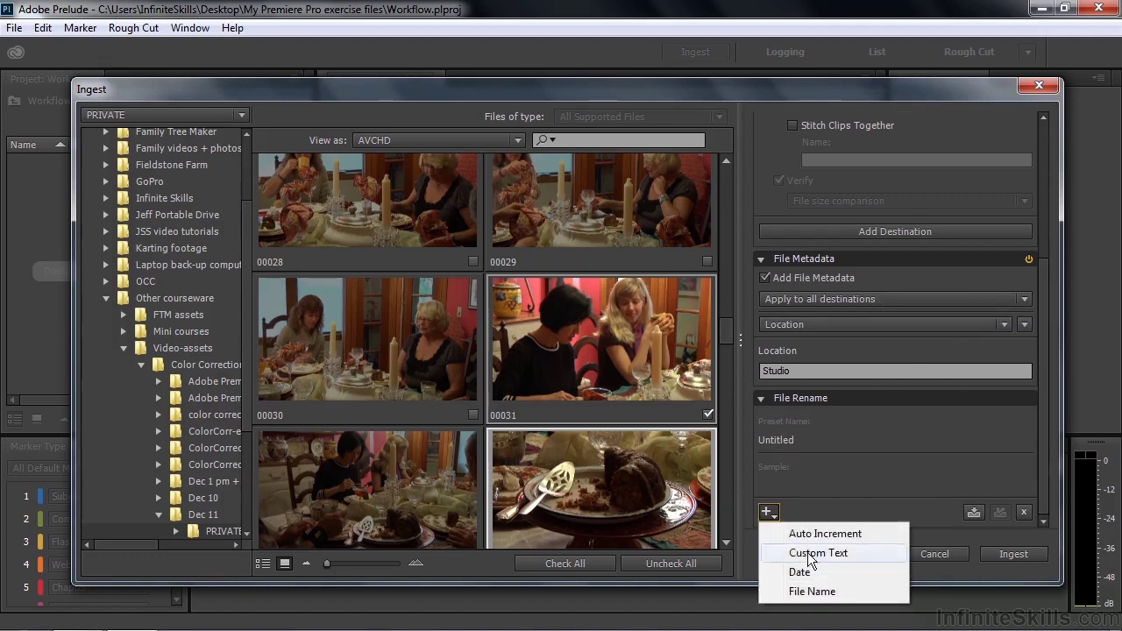
click(808, 552)
text(Dining)
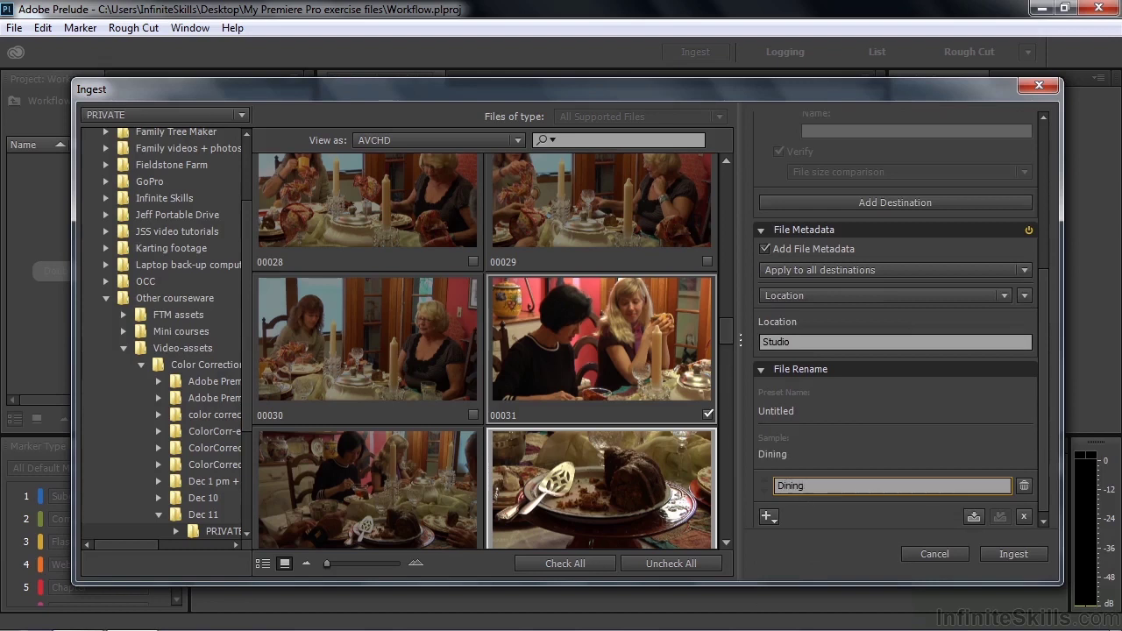
Step: Append a two-digit (01) counter and save the preset as 'Name number'
click(771, 516)
click(805, 537)
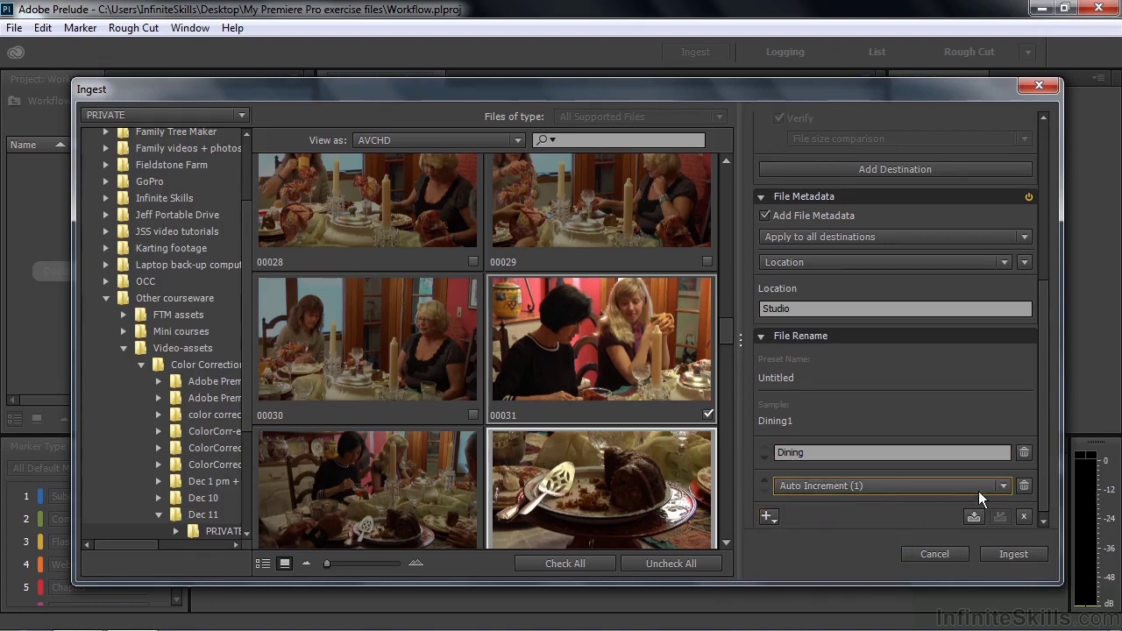
click(1003, 486)
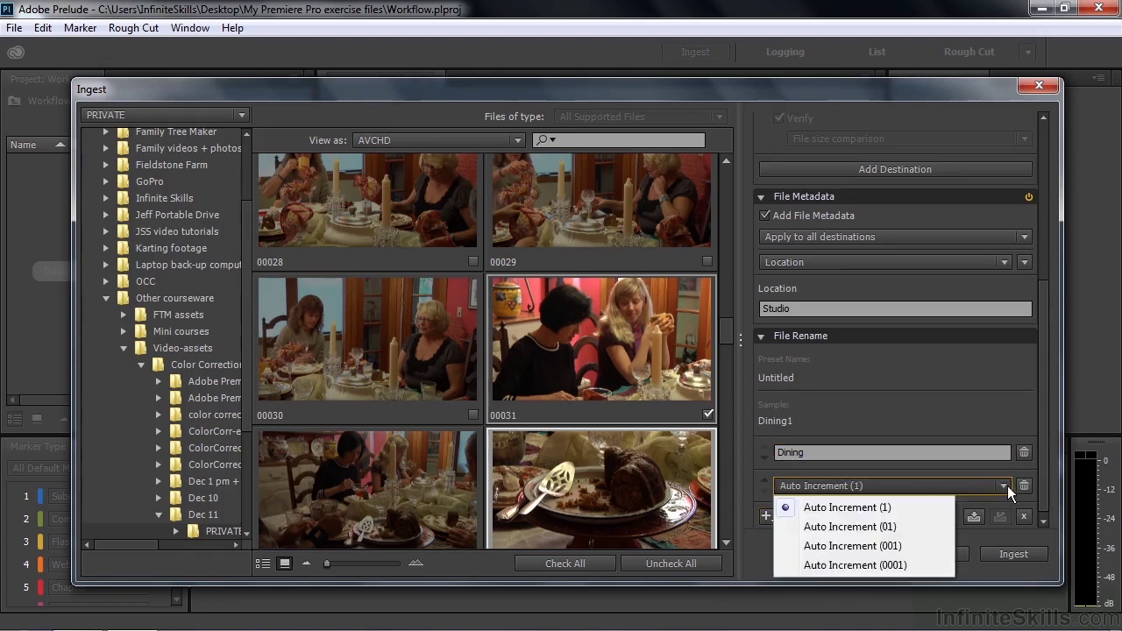
click(885, 529)
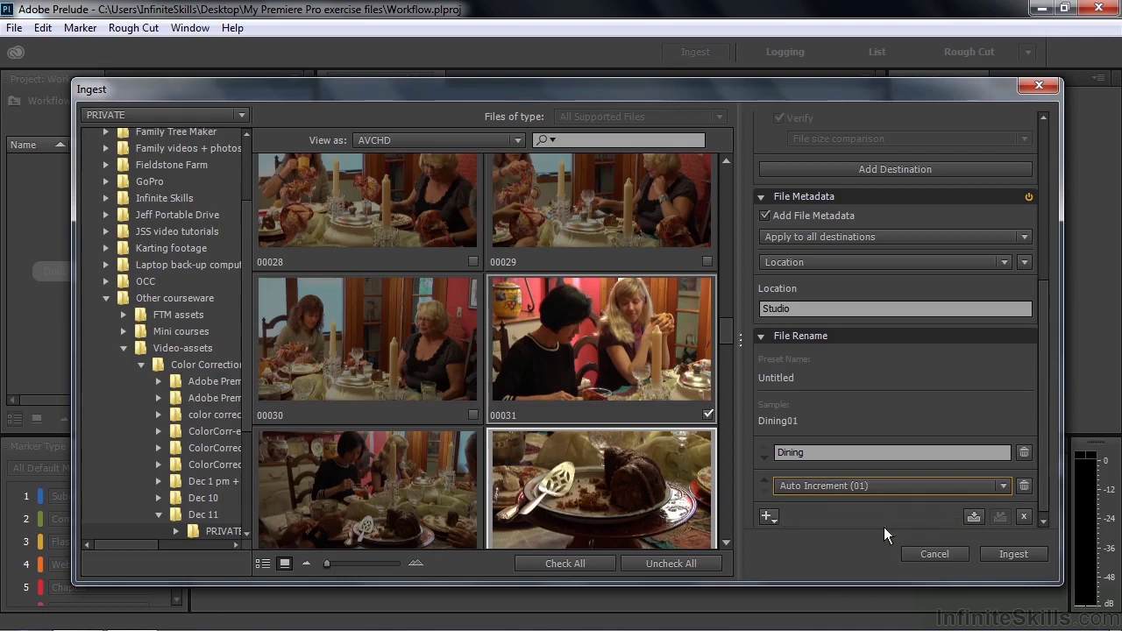
click(972, 515)
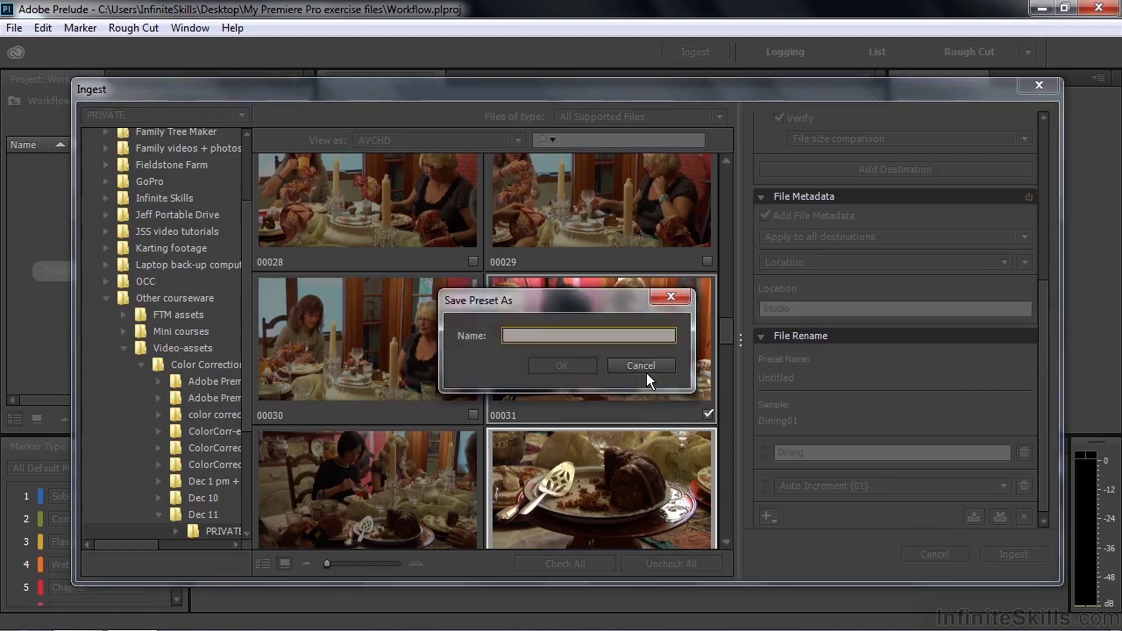
text(Name number)
click(581, 363)
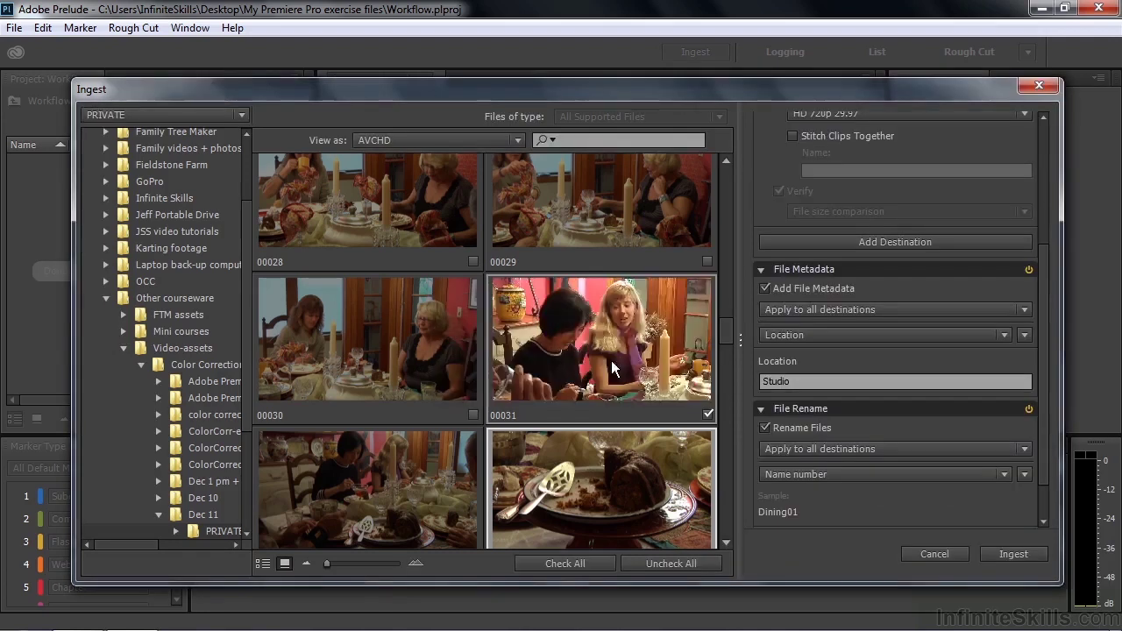
Step: Ingest the clips, close Media Encoder, and widen the Name column to show Dining01–Dining04
click(1014, 554)
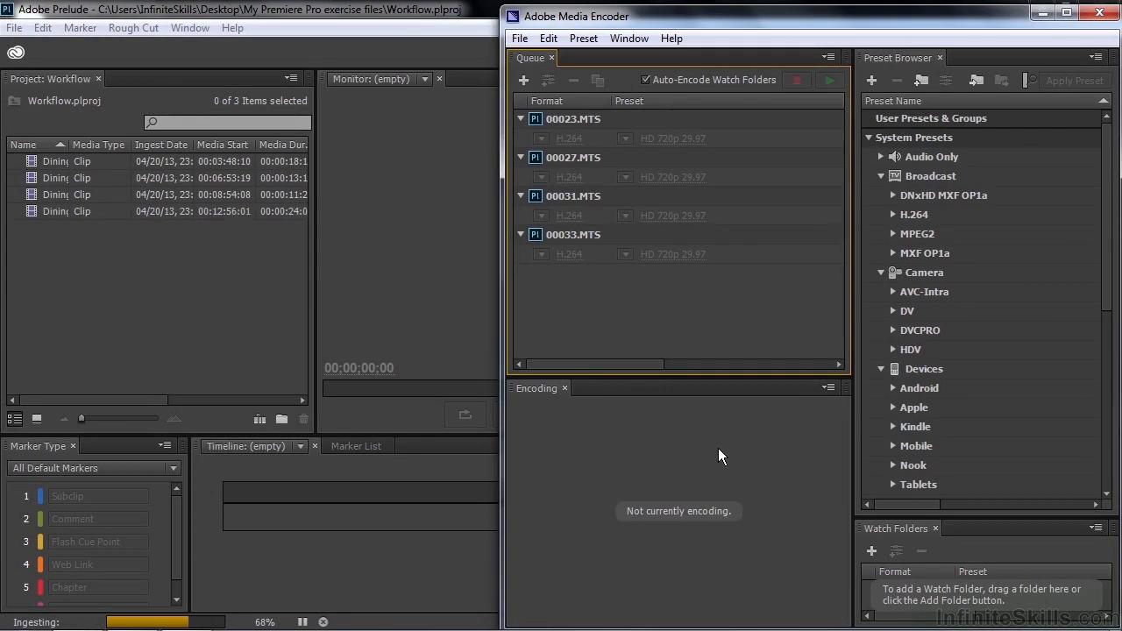
click(1099, 13)
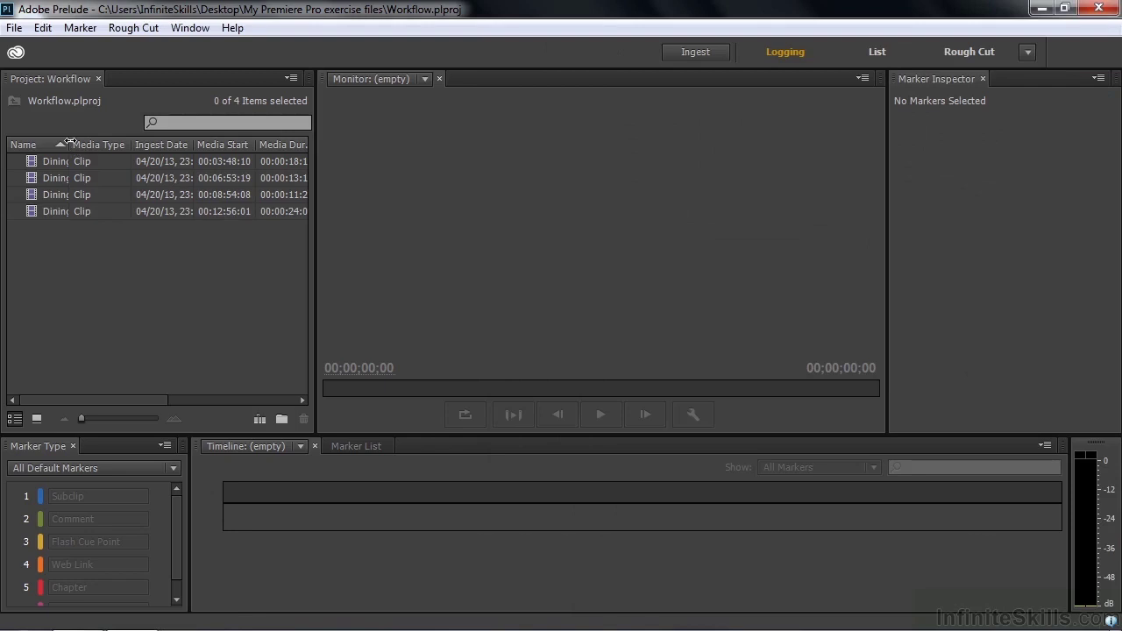
drag(70, 145, 94, 146)
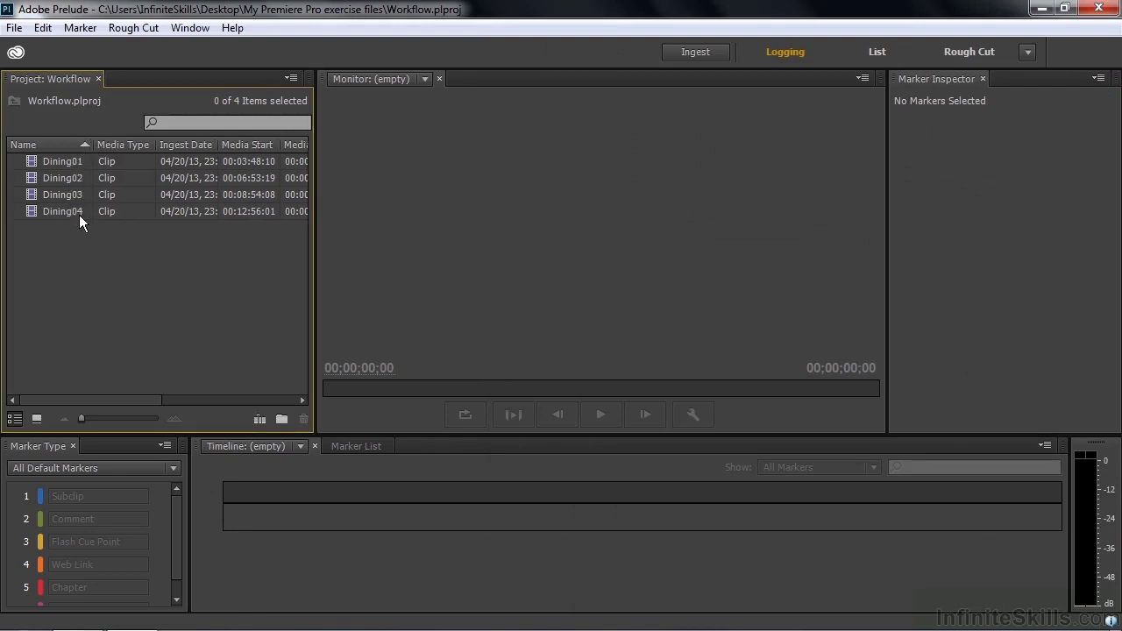
Step: Confirm the desktop Dining folder holds Dining01.mp4–Dining04.mp4, then close it
click(1042, 12)
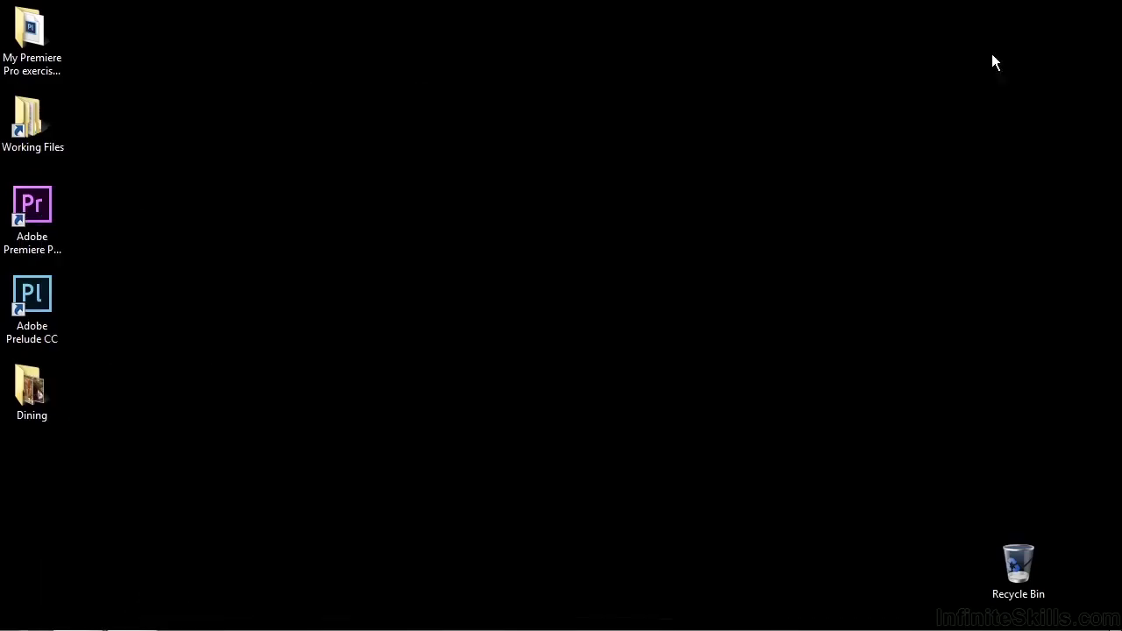
double_click(33, 392)
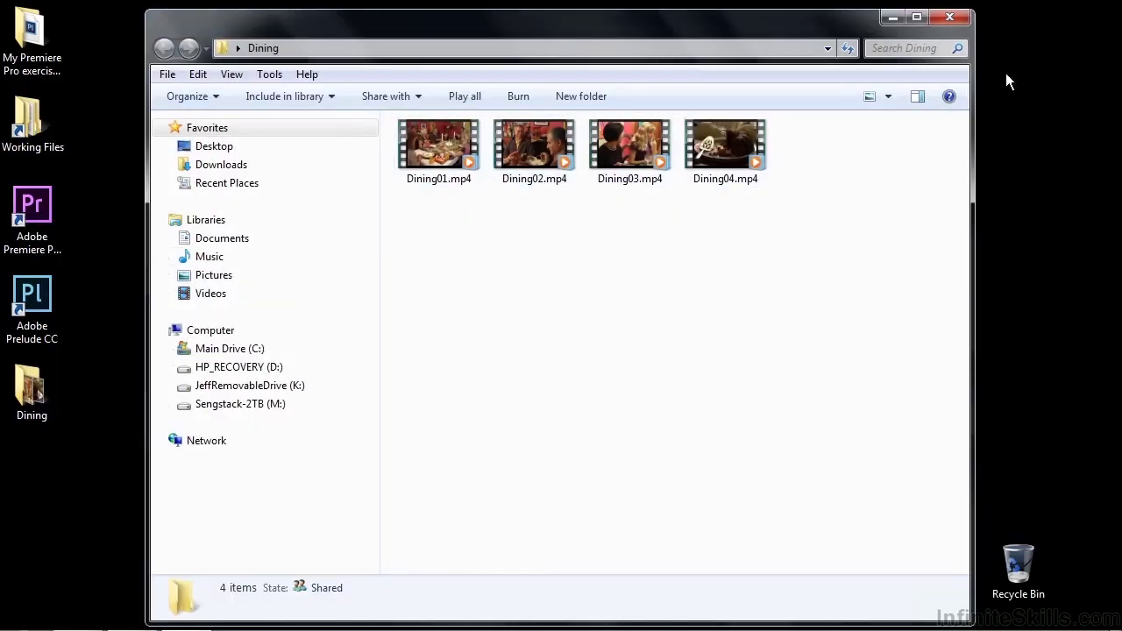
click(949, 18)
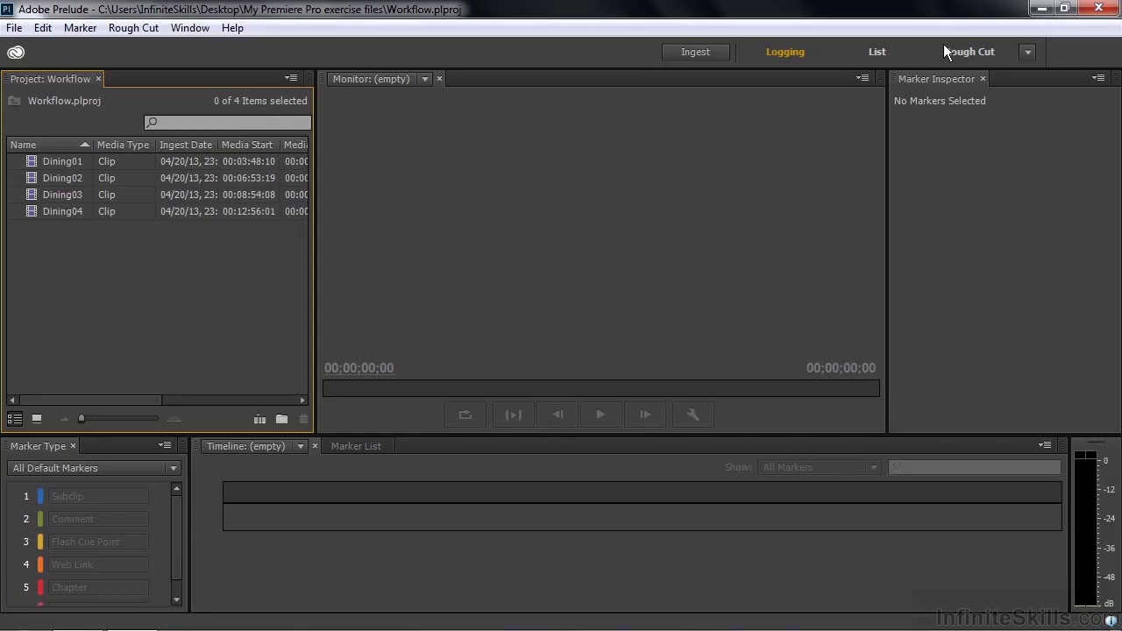
Step: Load Dining01 and log subclip Dining01_01 from 00:03:53:07 to 00:03:57:29
double_click(34, 160)
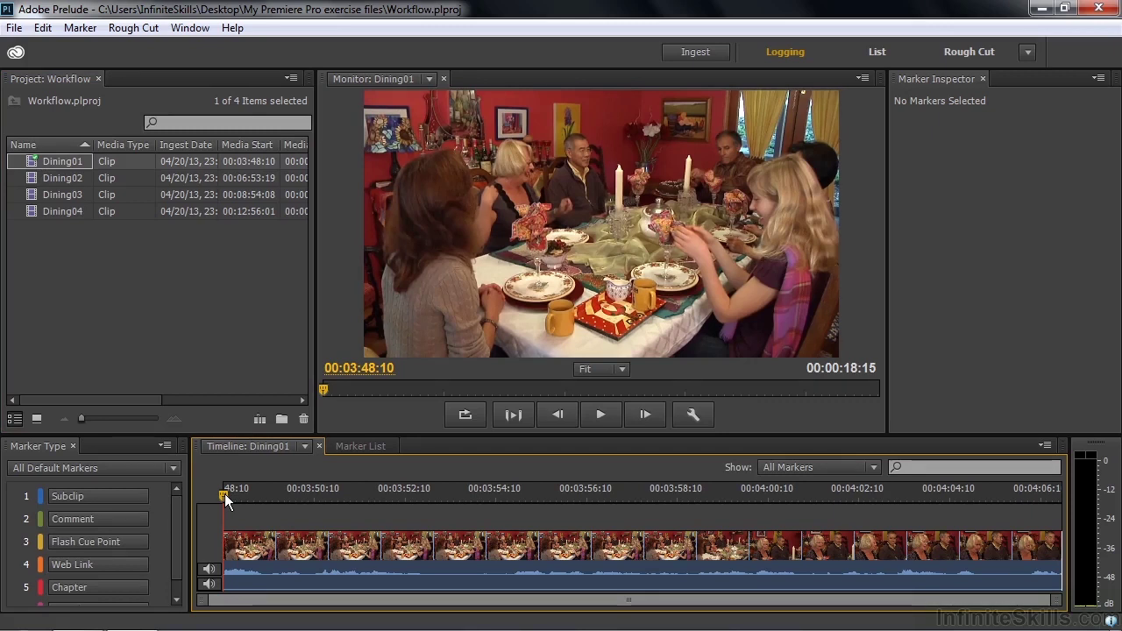
drag(225, 493, 445, 475)
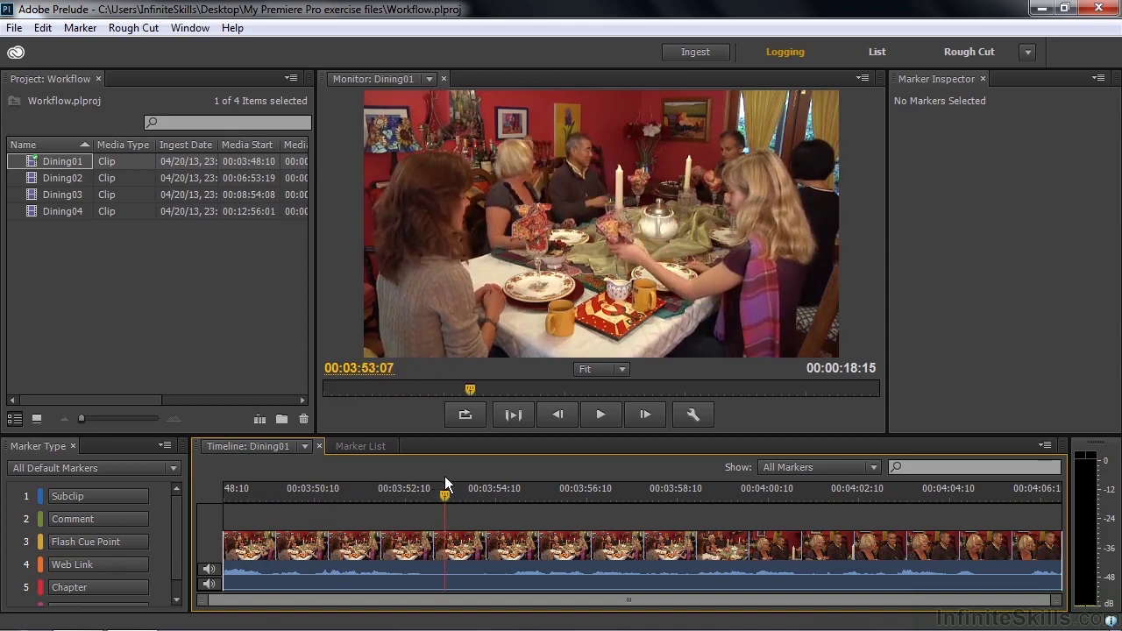
click(107, 500)
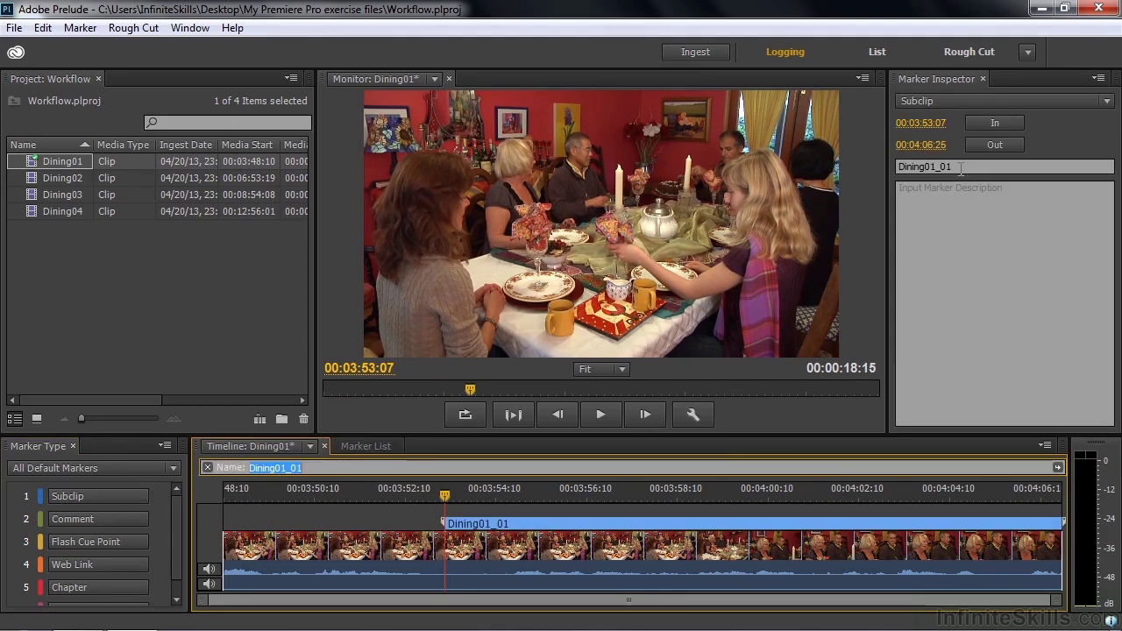
drag(445, 496, 660, 505)
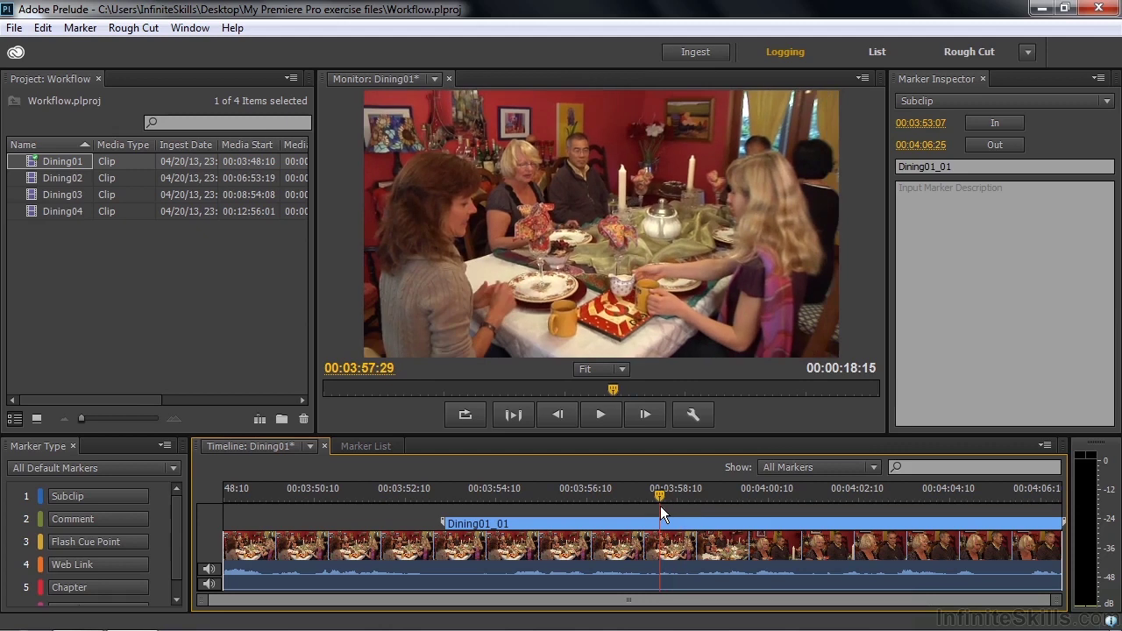
click(993, 145)
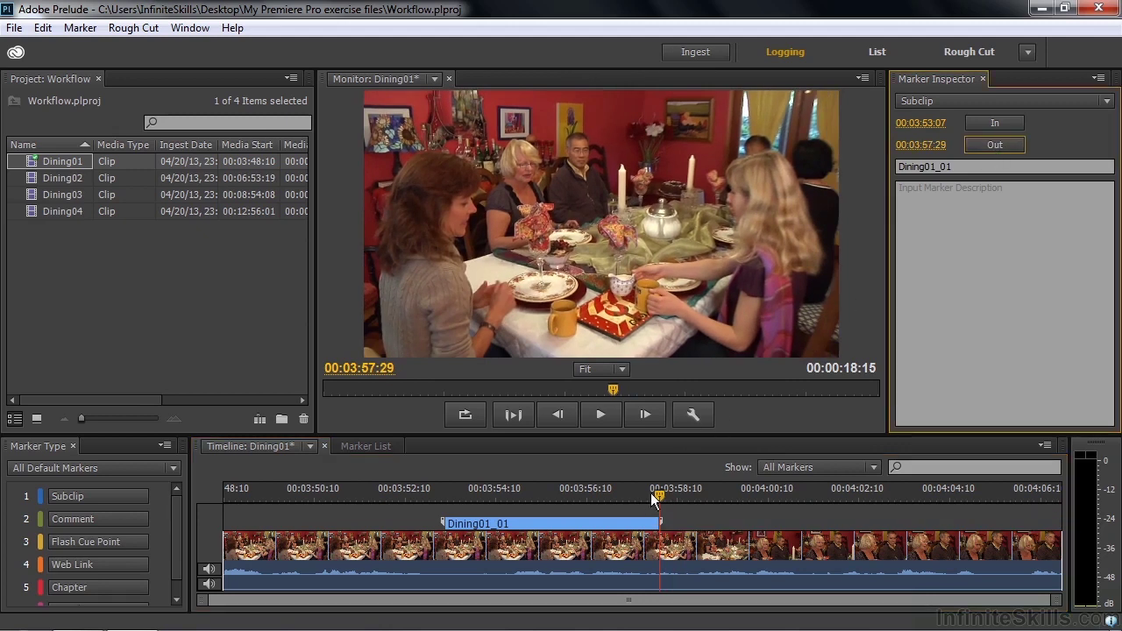
Step: Log subclip Dining01_02 from 00:04:01:27 to 00:04:05:11
drag(662, 496, 839, 496)
click(105, 497)
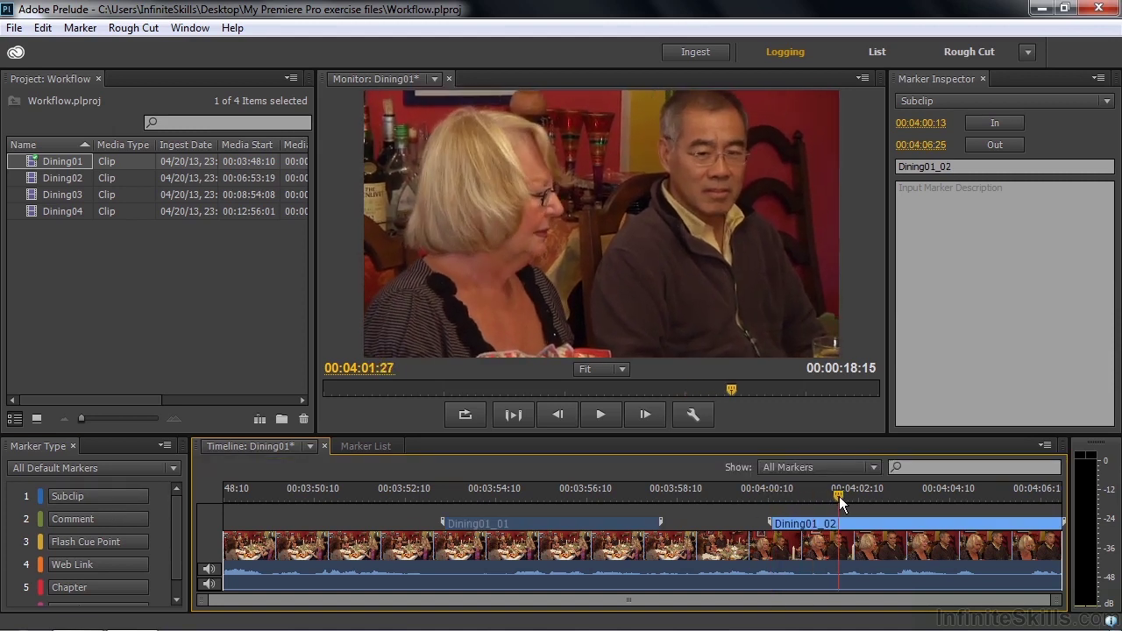
click(1011, 124)
drag(838, 495, 997, 495)
click(1003, 148)
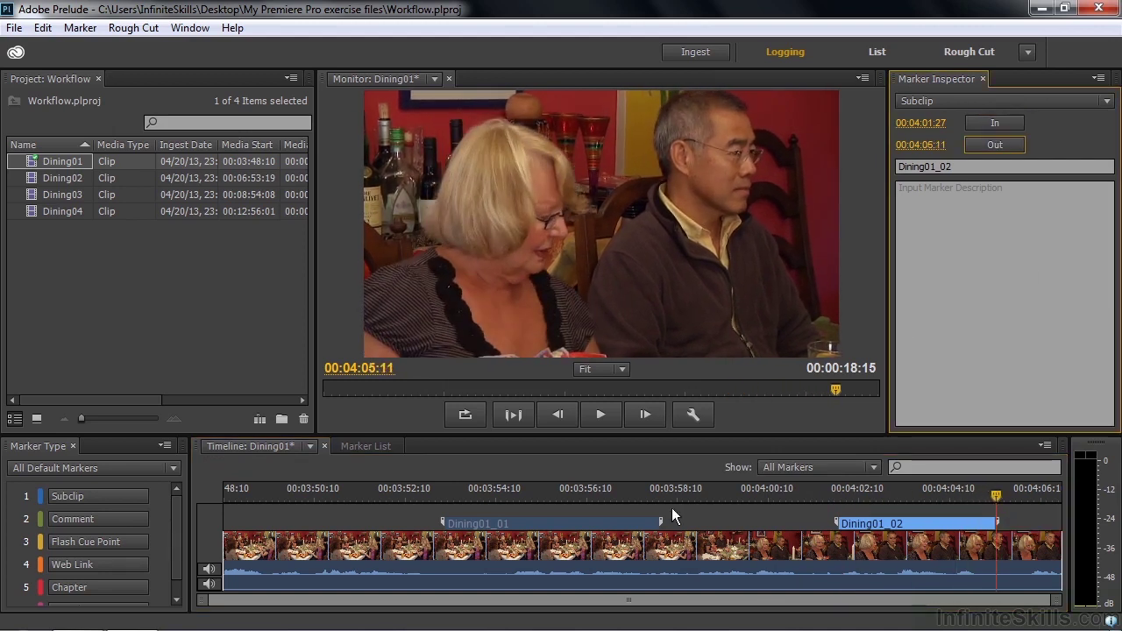
double_click(32, 179)
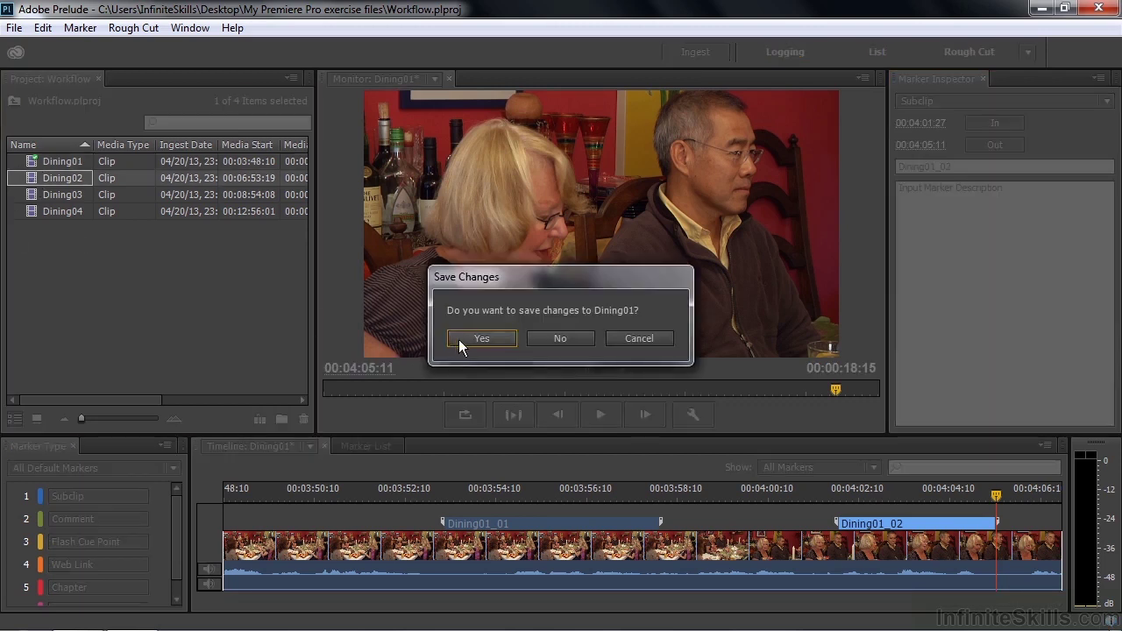
Step: Save the Dining01 subclips and log Dining02_01 from 00:06:55:03 to 00:06:59:24
click(478, 338)
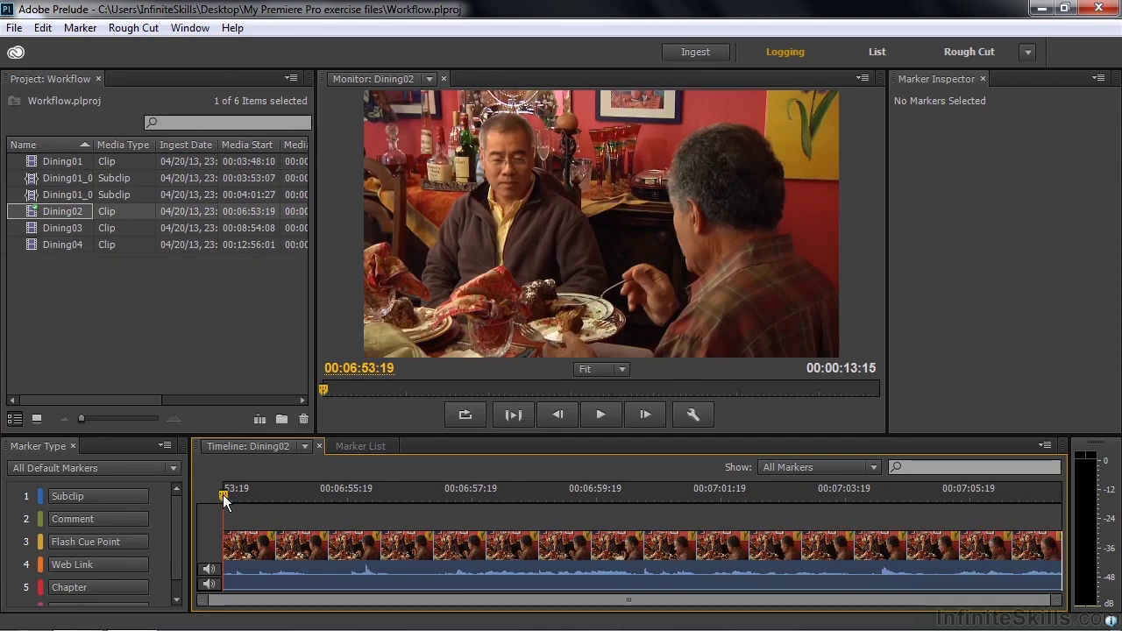
drag(222, 494, 314, 491)
click(86, 496)
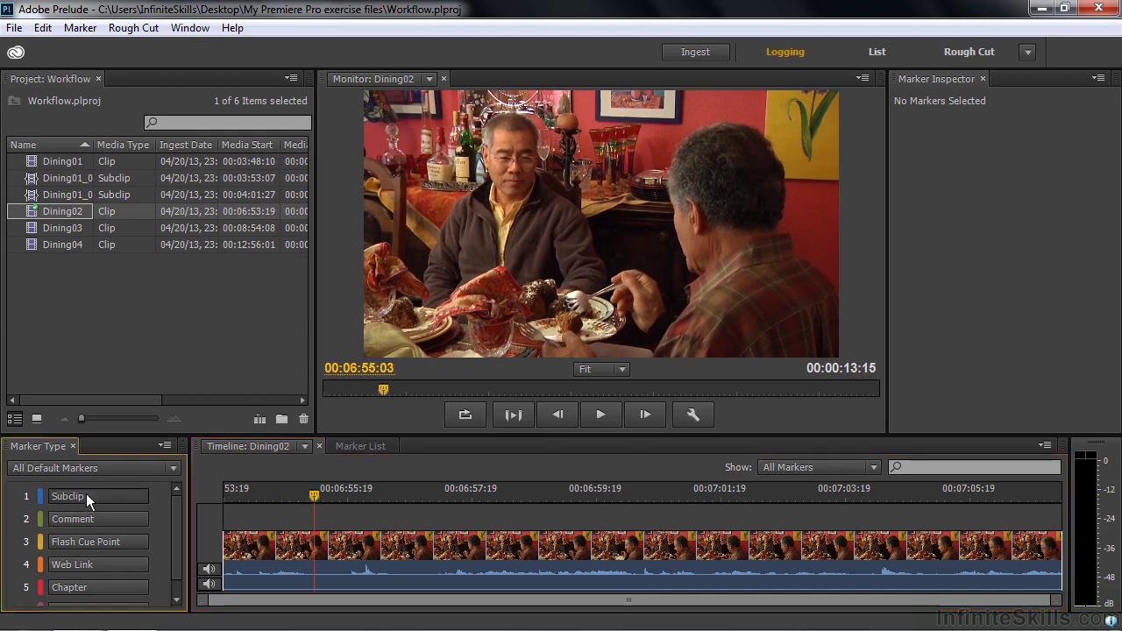
drag(316, 493, 605, 515)
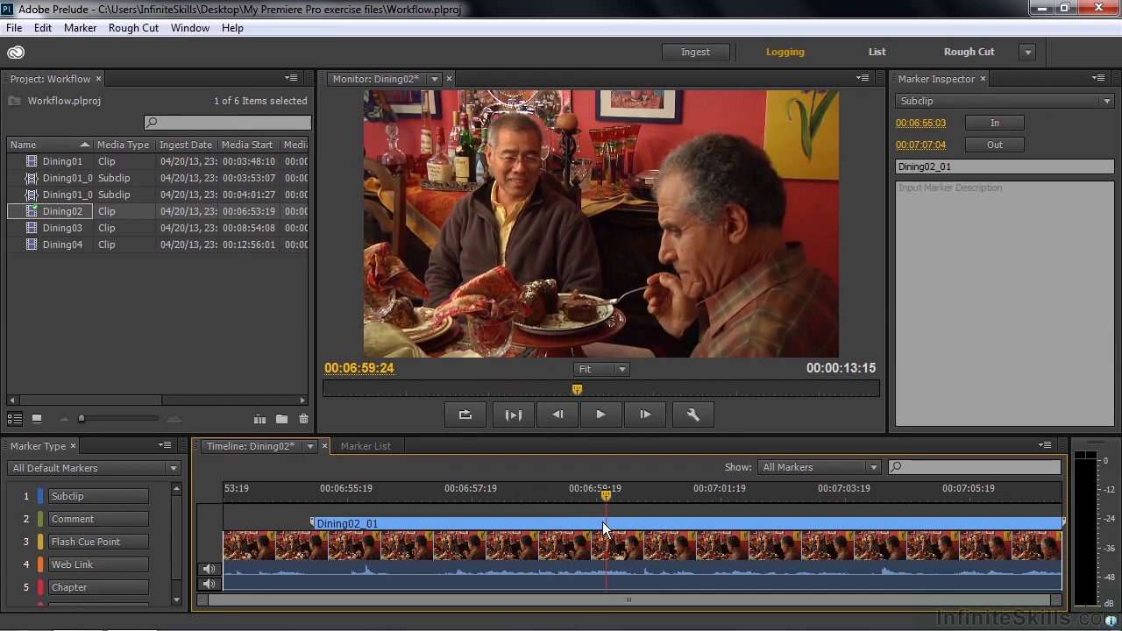
click(1012, 143)
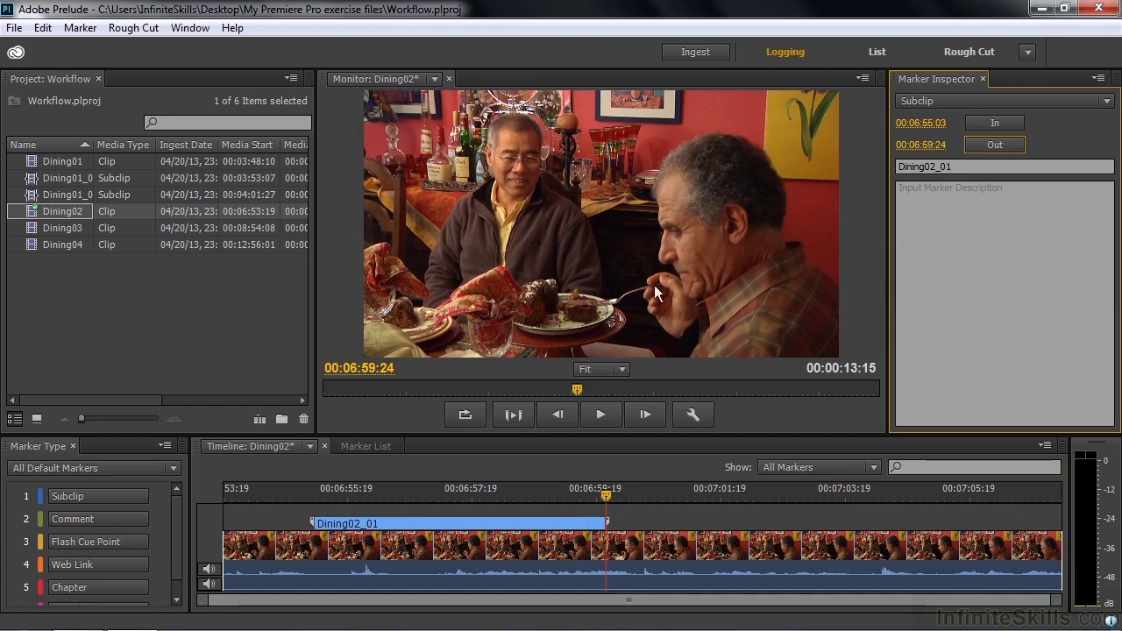
Step: Open Dining03, saving Dining02 changes, and add a trimmed 'two-shot' comment marker from 00:08:56:10
double_click(35, 233)
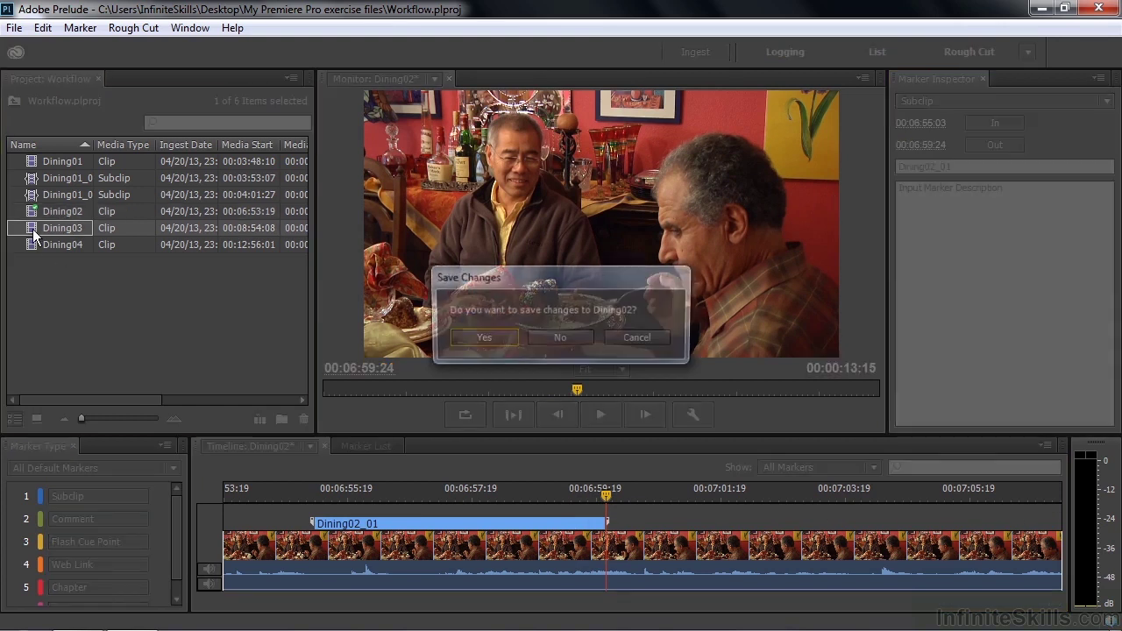
click(484, 336)
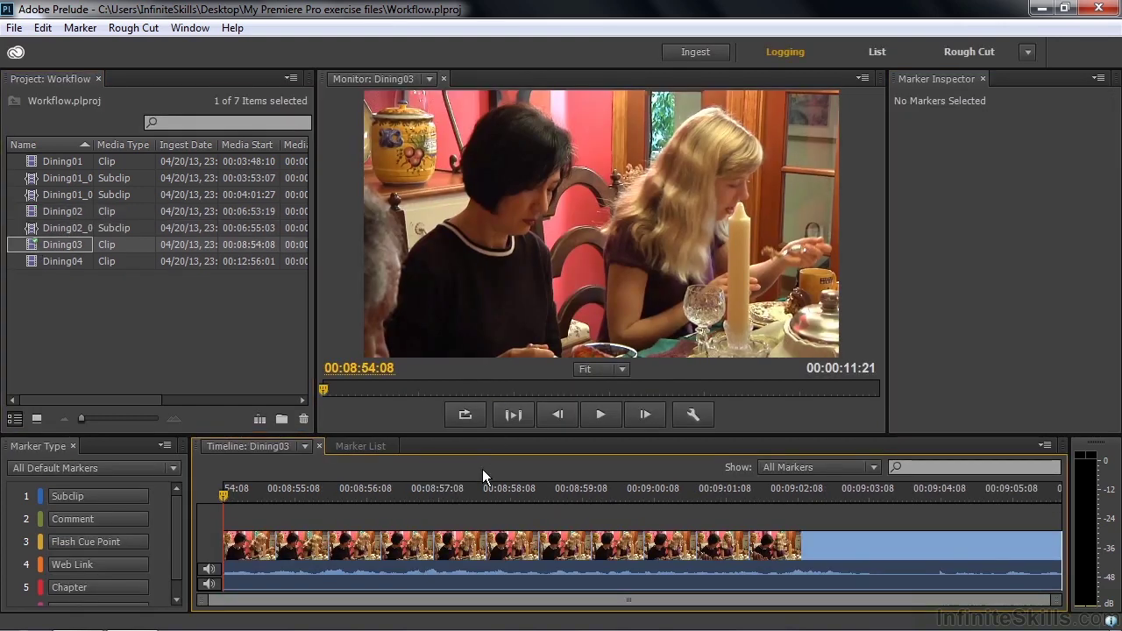
click(90, 518)
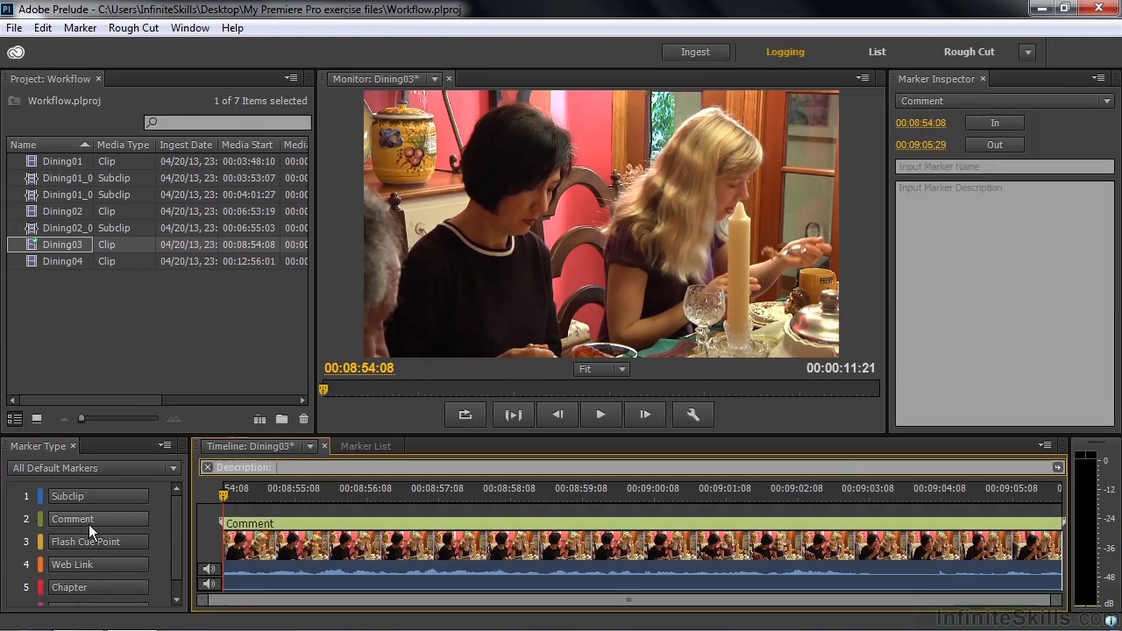
click(918, 166)
text(two-shot)
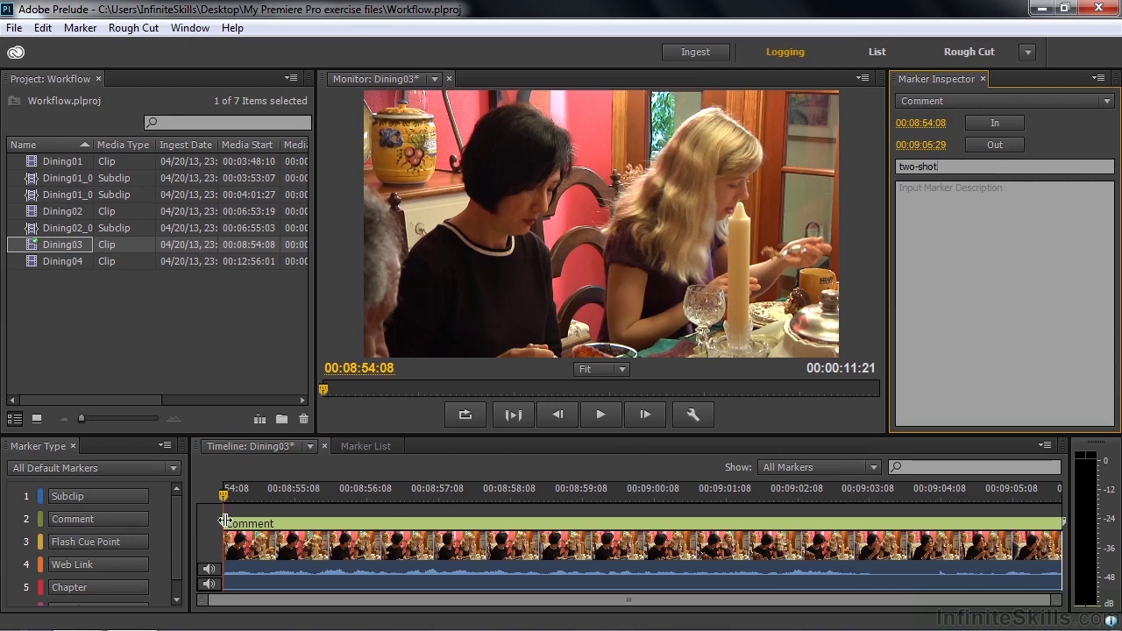
drag(224, 522, 369, 522)
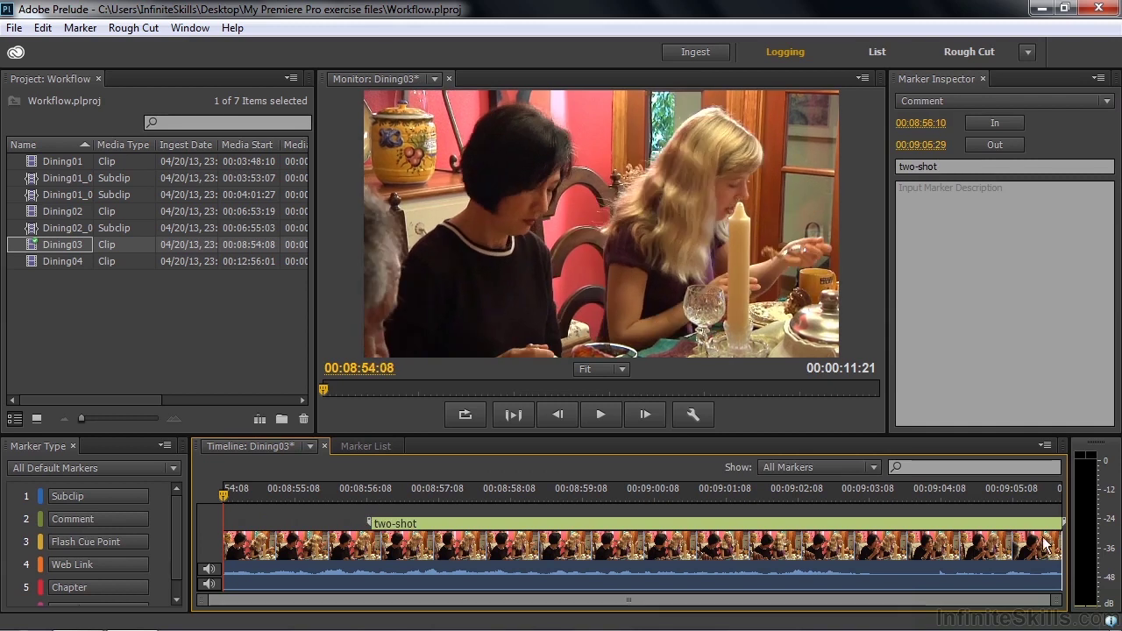
drag(1062, 525, 573, 540)
Step: Mark subclip Dining03_01 from 00:08:56:06 to 00:09:00:16, then open Dining04, saving changes
drag(224, 494, 363, 496)
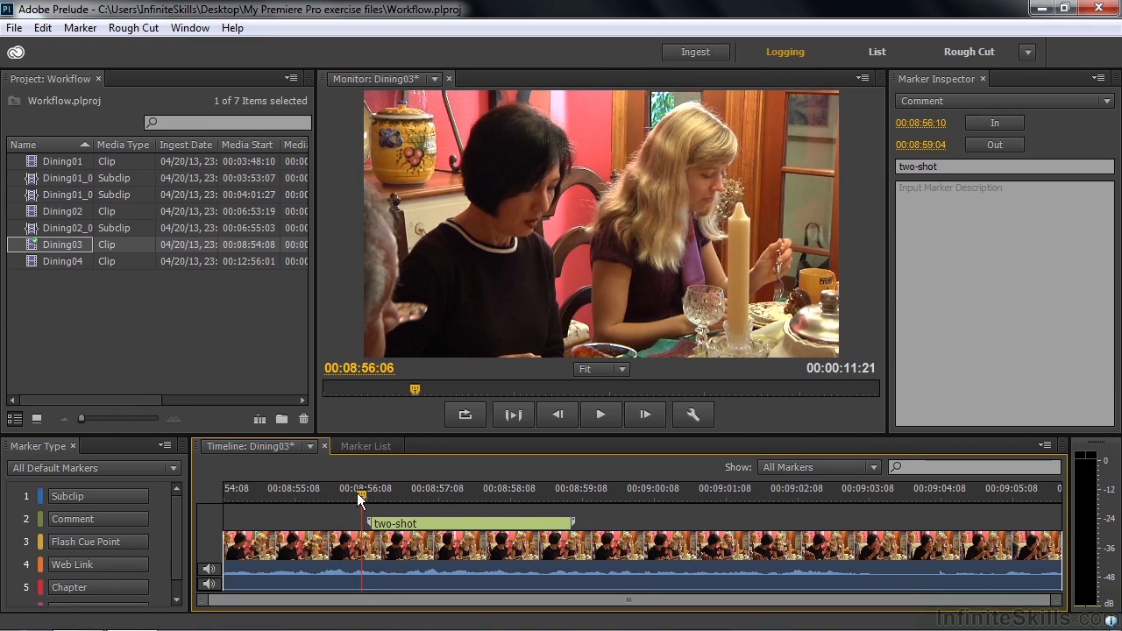
click(92, 496)
drag(361, 501, 673, 505)
click(1017, 145)
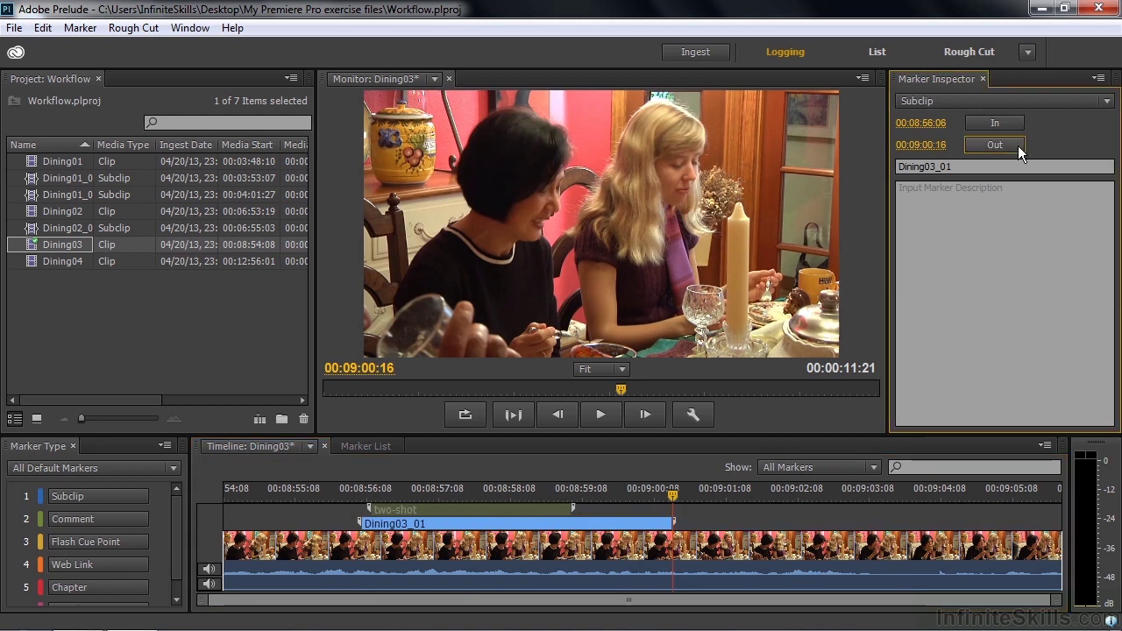
double_click(32, 263)
click(480, 339)
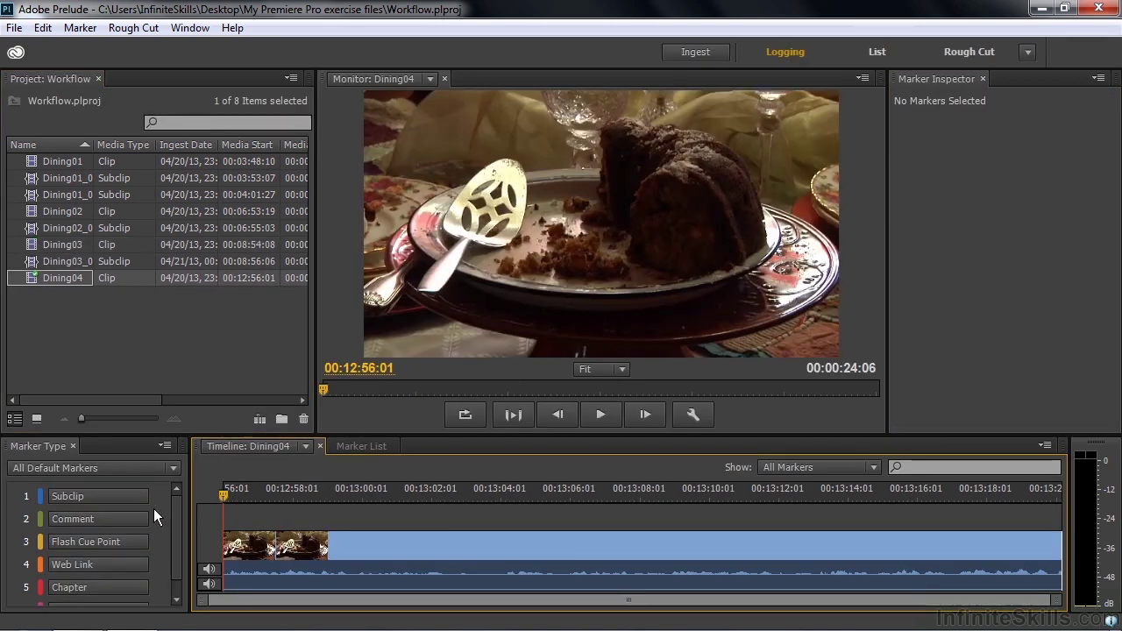
Step: Add subclip marker Dining04_01 on Dining04 spanning 00:12:59:10 to 00:13:07:09
drag(226, 493, 614, 497)
click(100, 496)
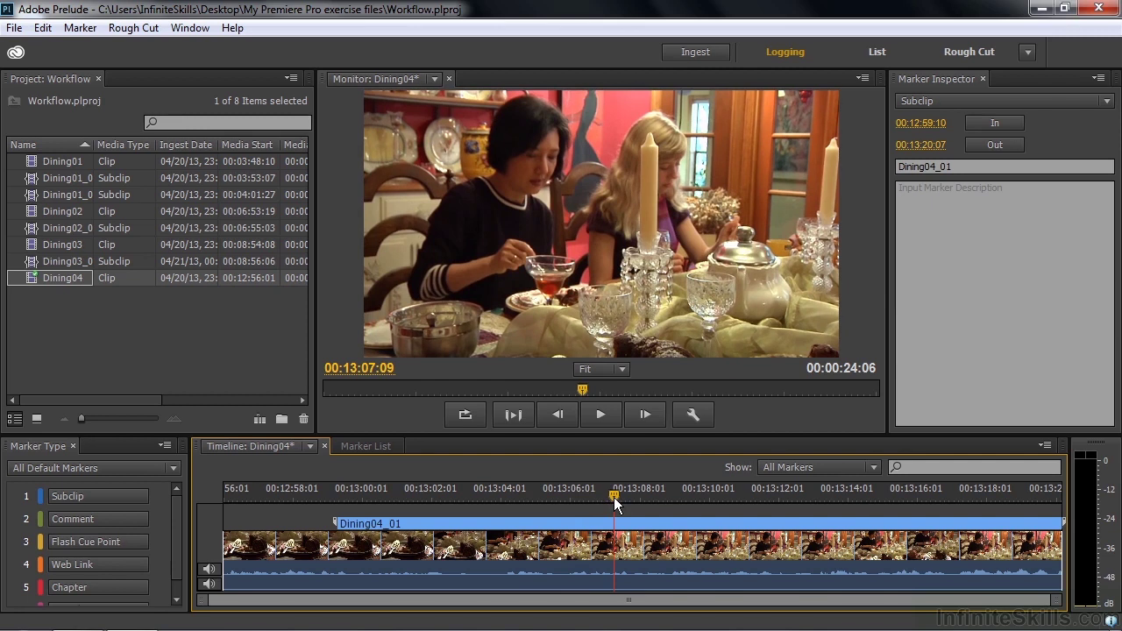
click(991, 141)
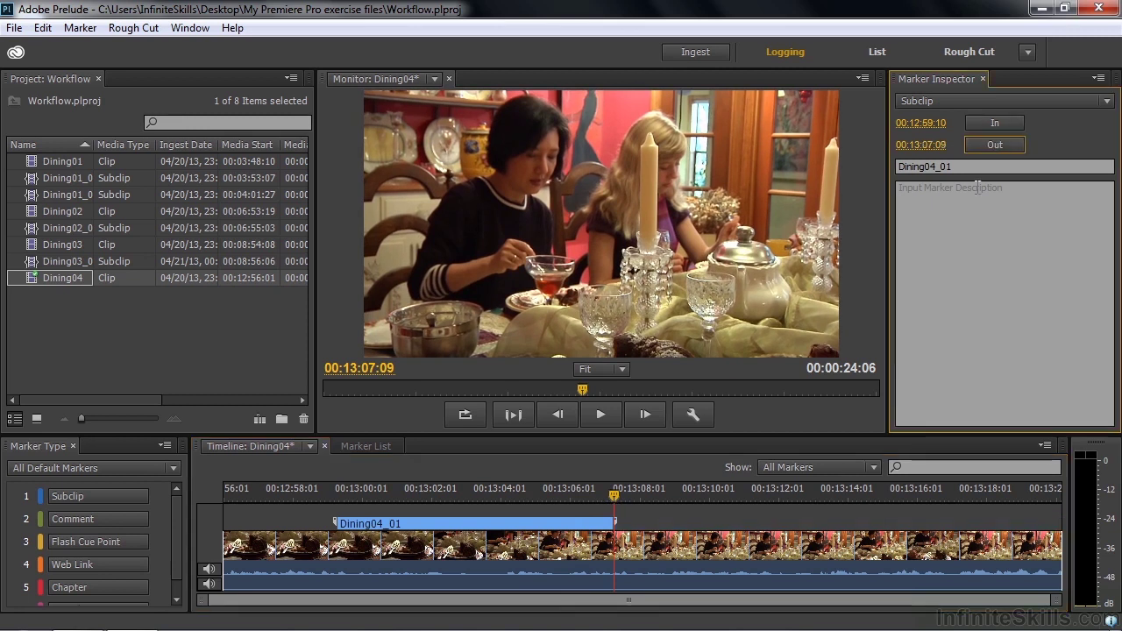
click(106, 347)
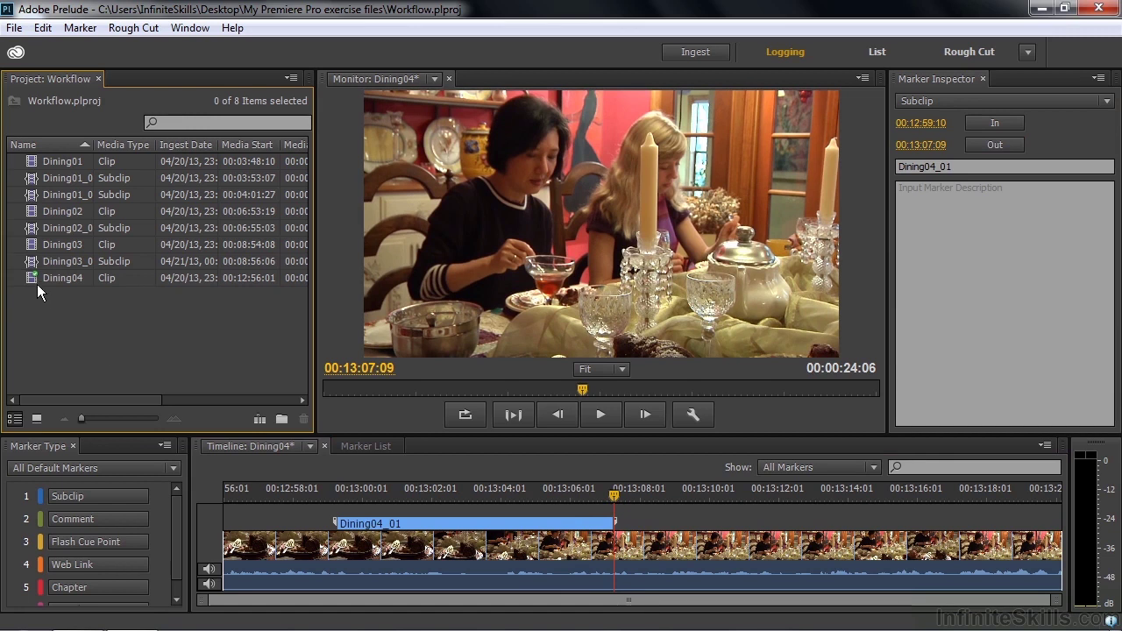
Step: Save, sort items by Media Type, and create a rough cut named 'Workflow Rough Cut'
key(ctrl+s)
click(117, 147)
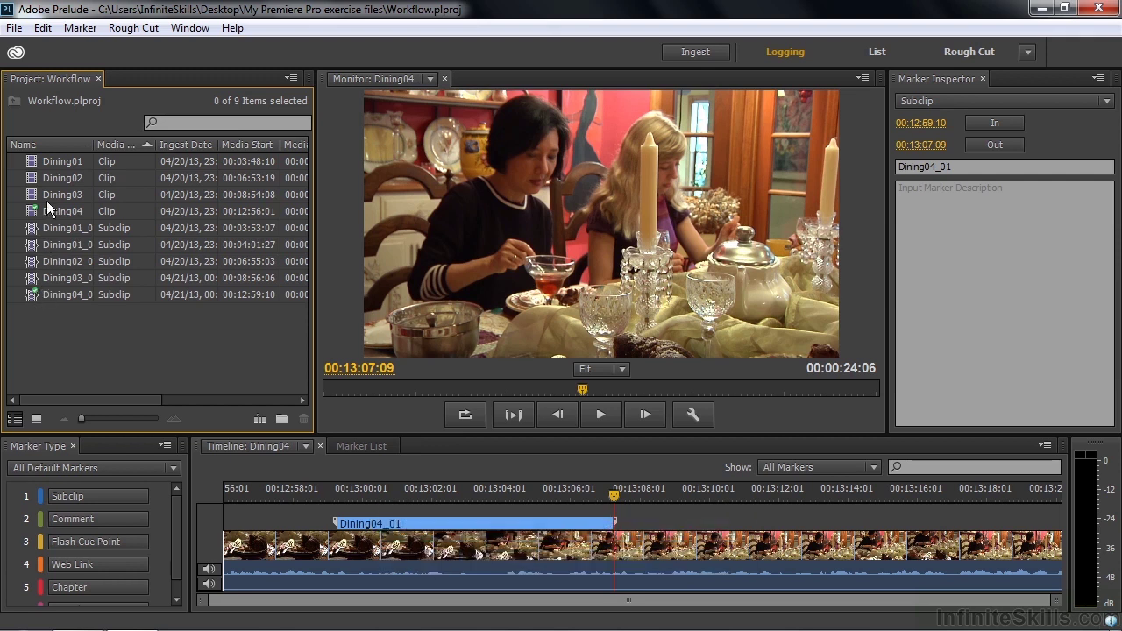
click(14, 27)
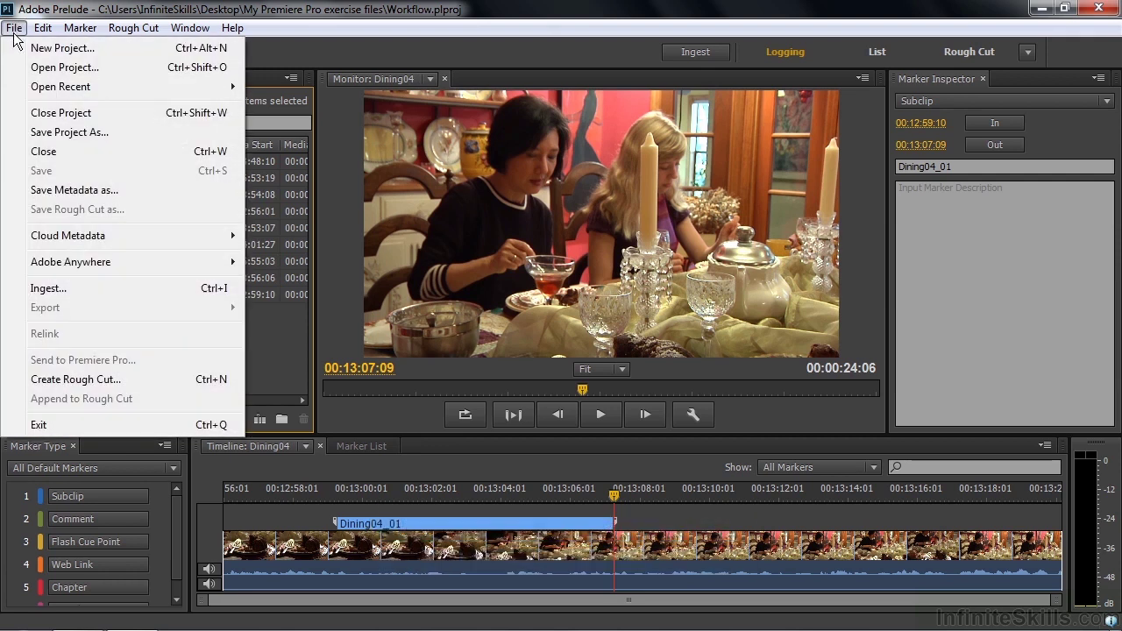
click(75, 379)
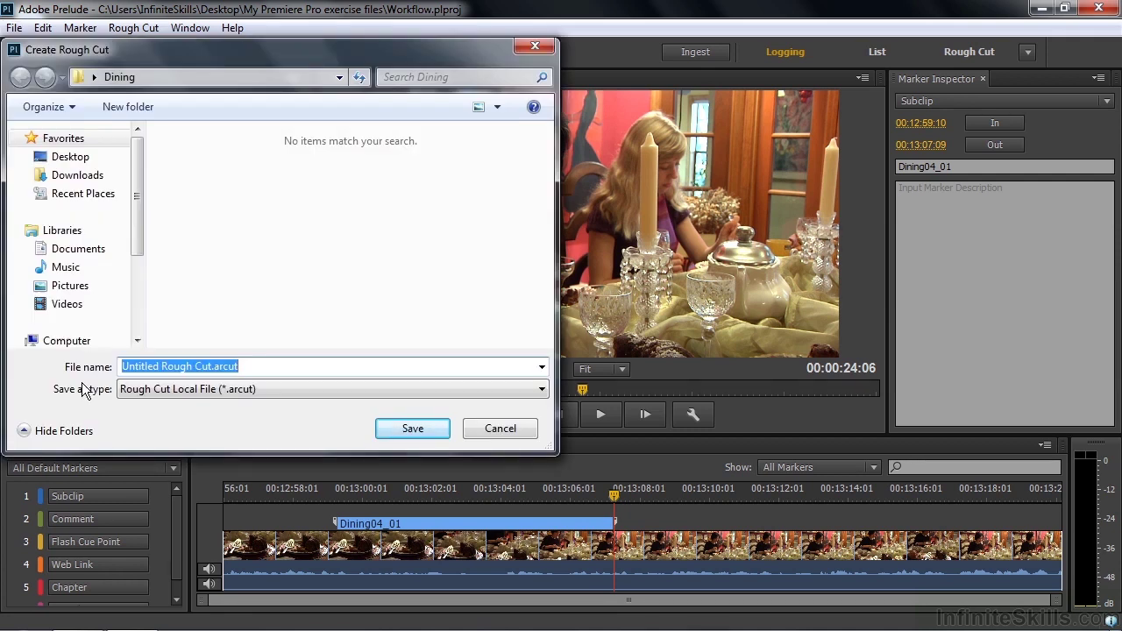
click(161, 369)
drag(161, 368, 98, 368)
text(Wor)
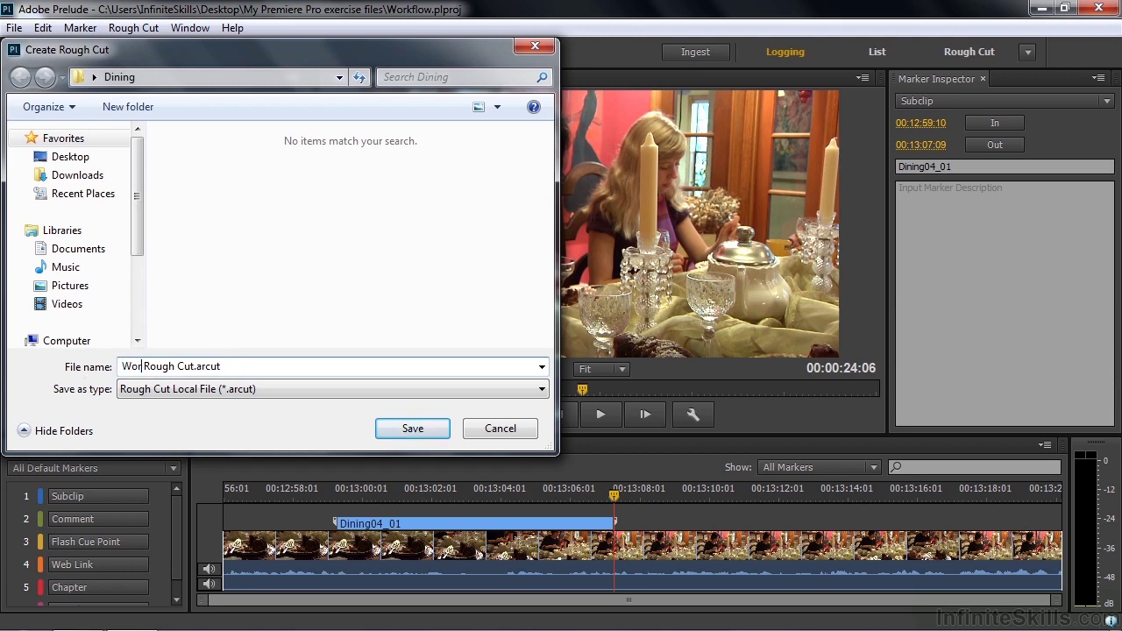
text(kflow)
click(403, 423)
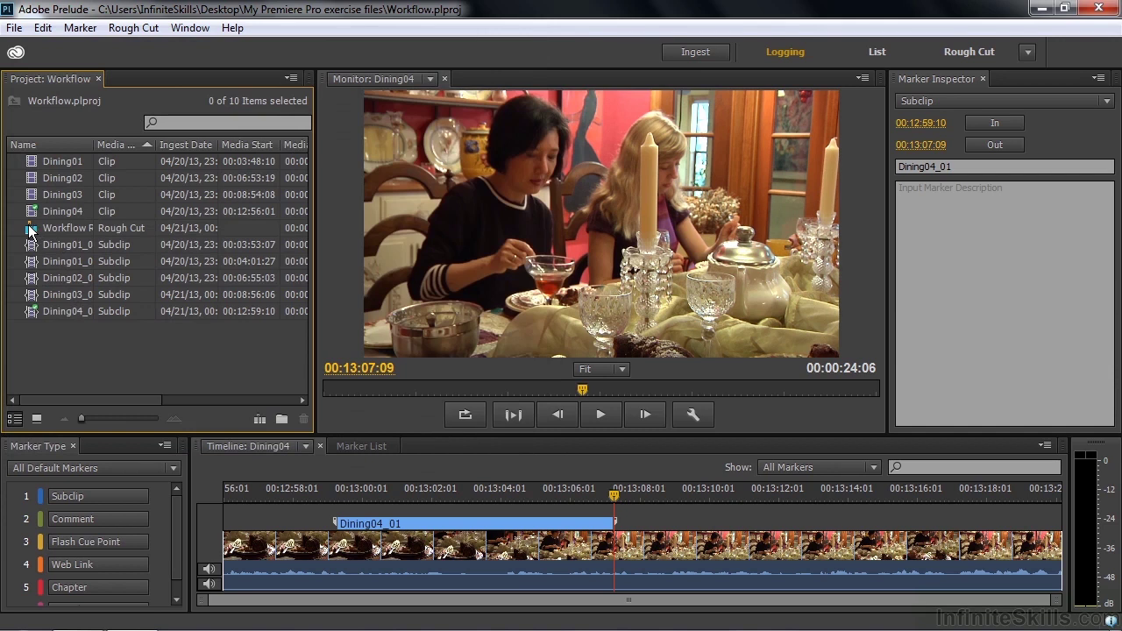
Step: Place the five Dining subclips into the Workflow Rough Cut timeline and save the project
double_click(30, 230)
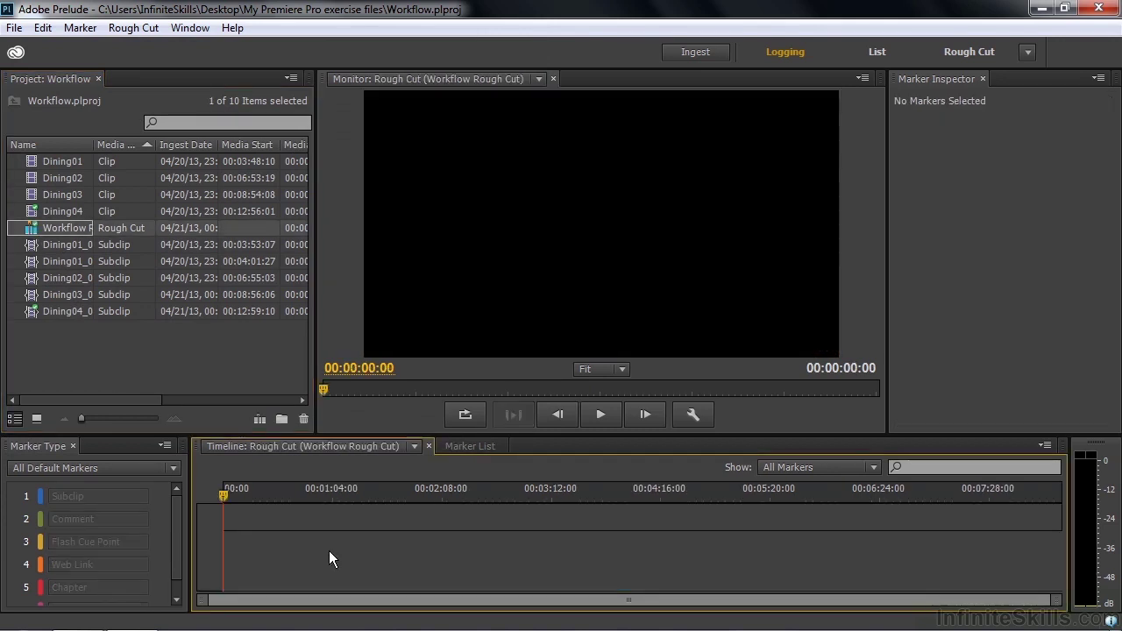
click(35, 245)
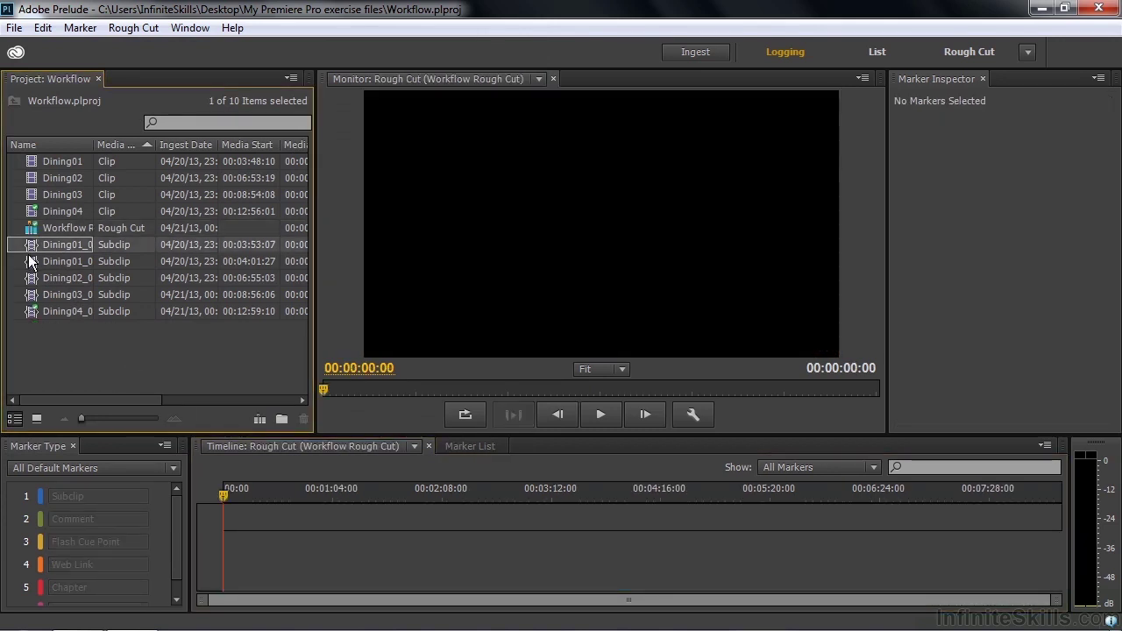
shift+click(29, 312)
drag(35, 242, 266, 556)
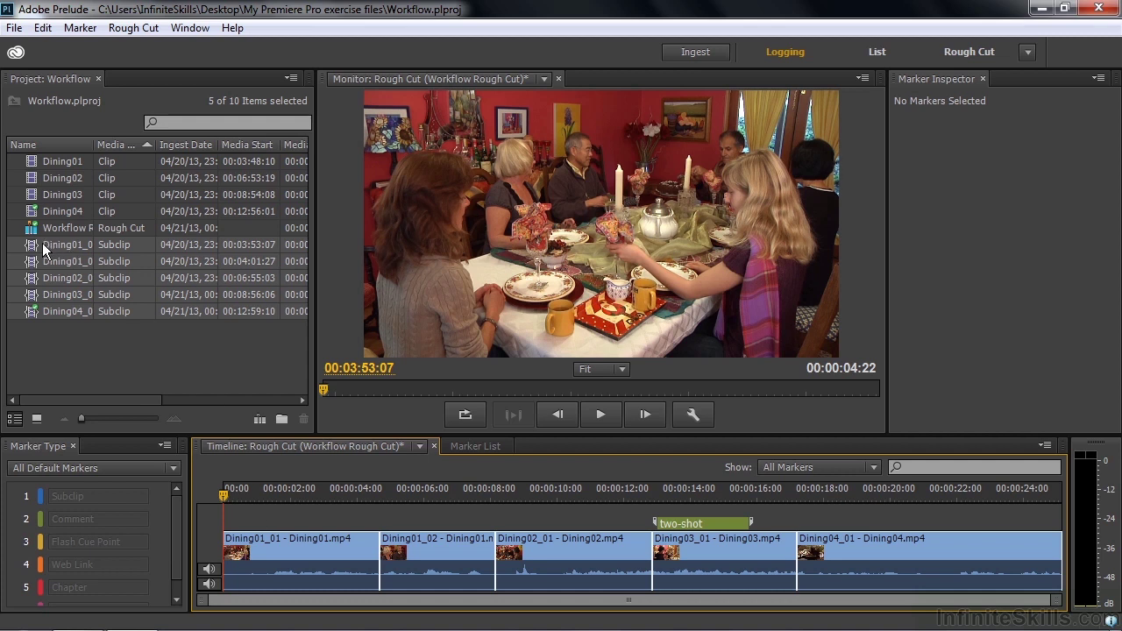
key(ctrl+s)
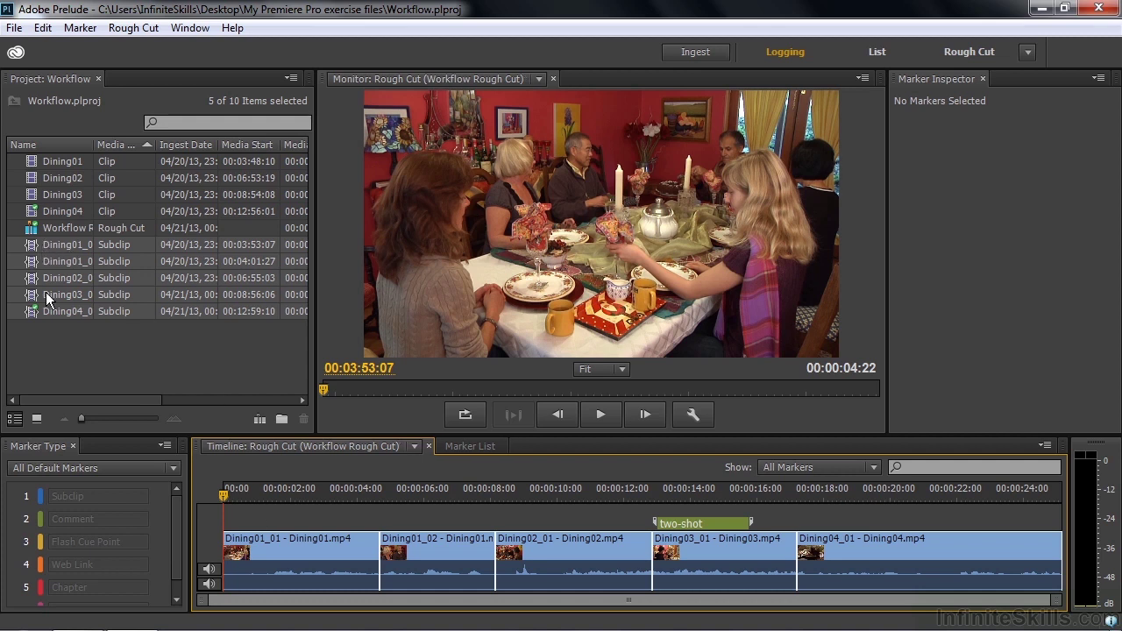
click(47, 228)
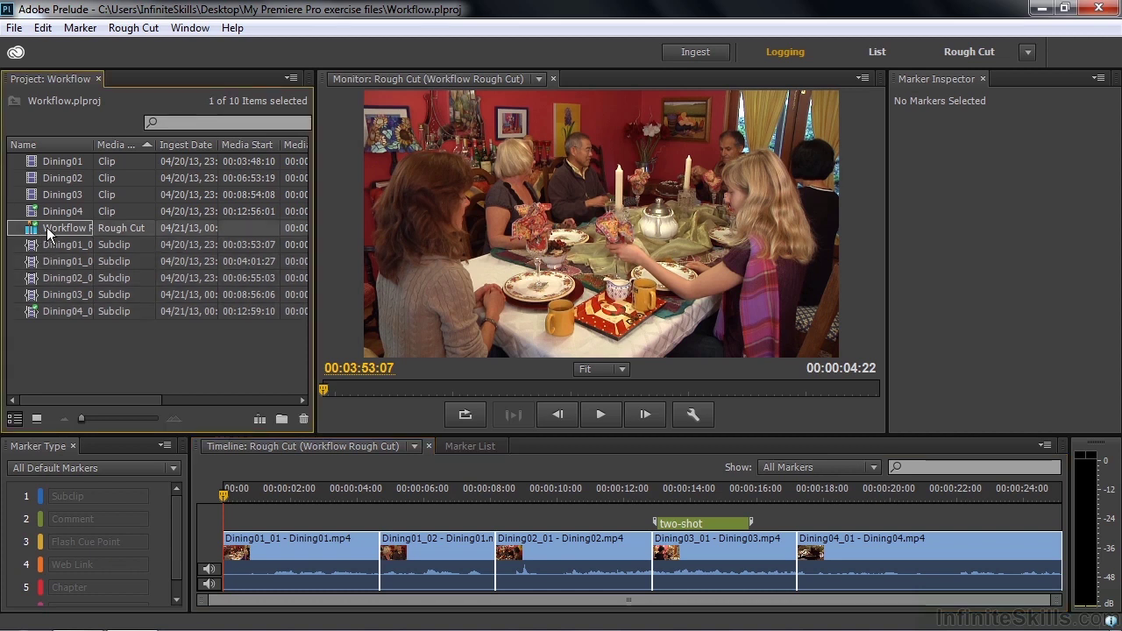
click(14, 28)
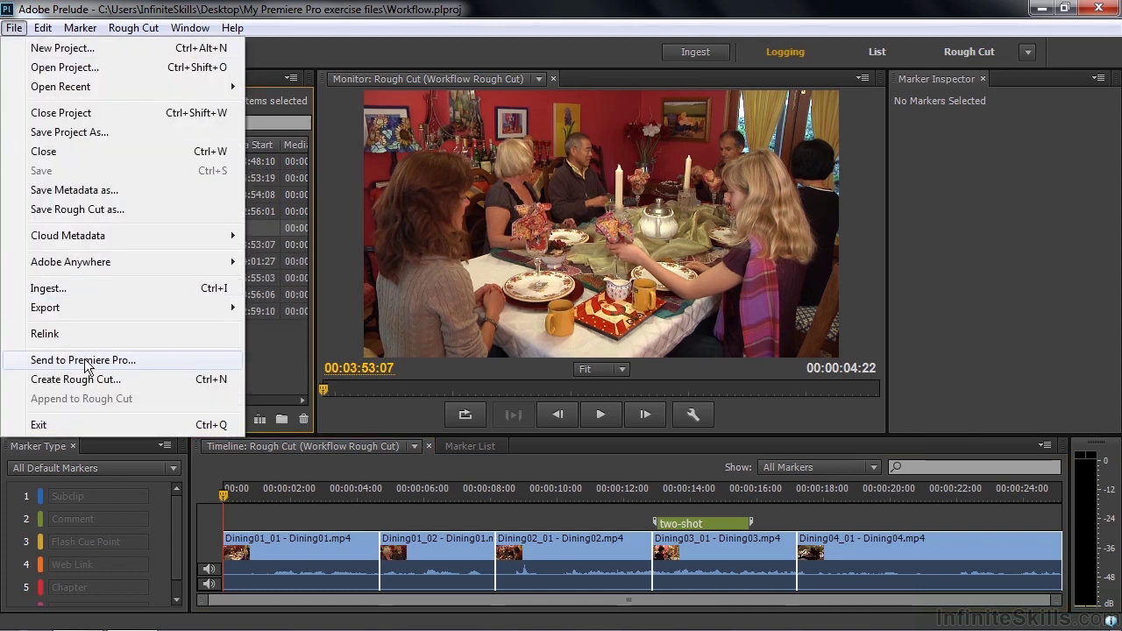
Step: Send the Workflow Rough Cut to Premiere Pro via File > Send to Premiere Pro
mouse_move(74, 301)
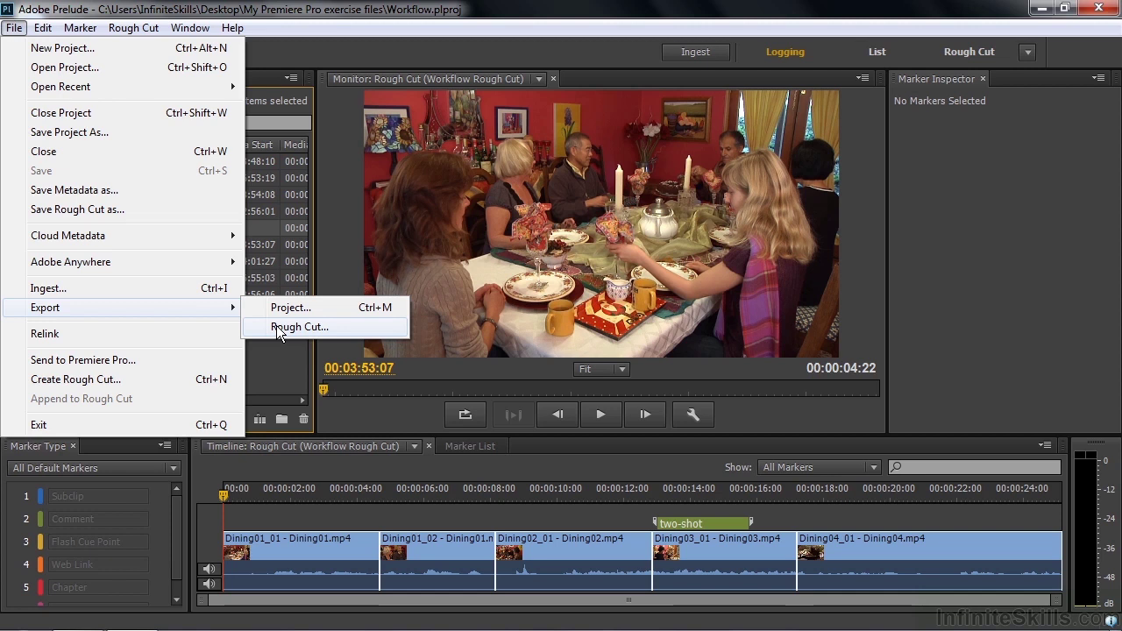
click(35, 363)
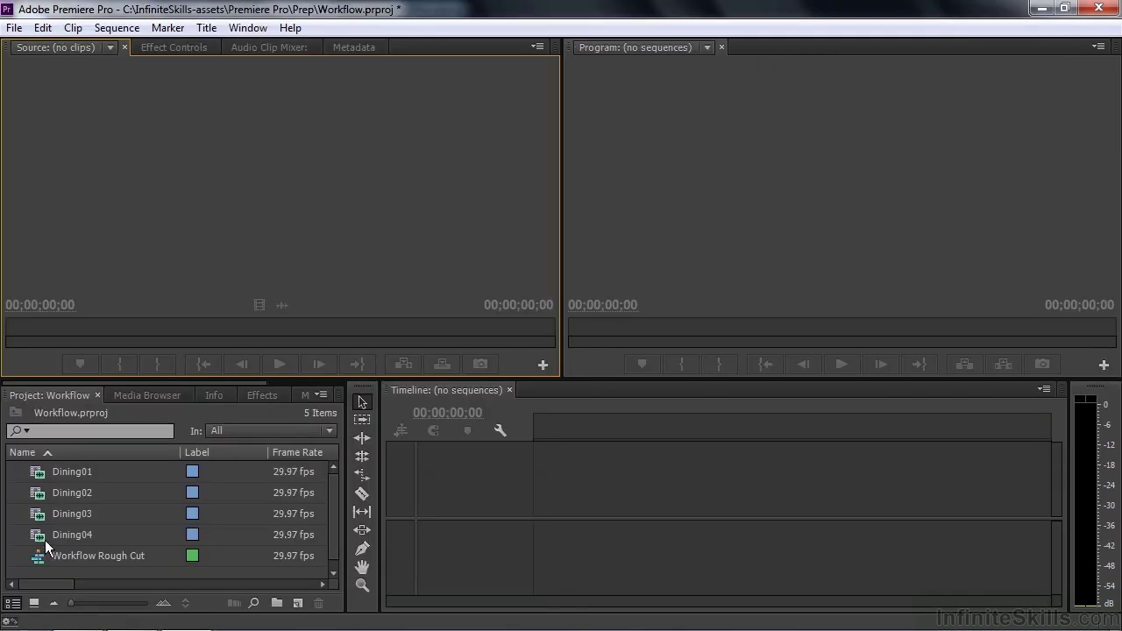
Step: Open the Workflow Rough Cut sequence, fit it to the timeline, and preview to 00:00:03:20
double_click(39, 560)
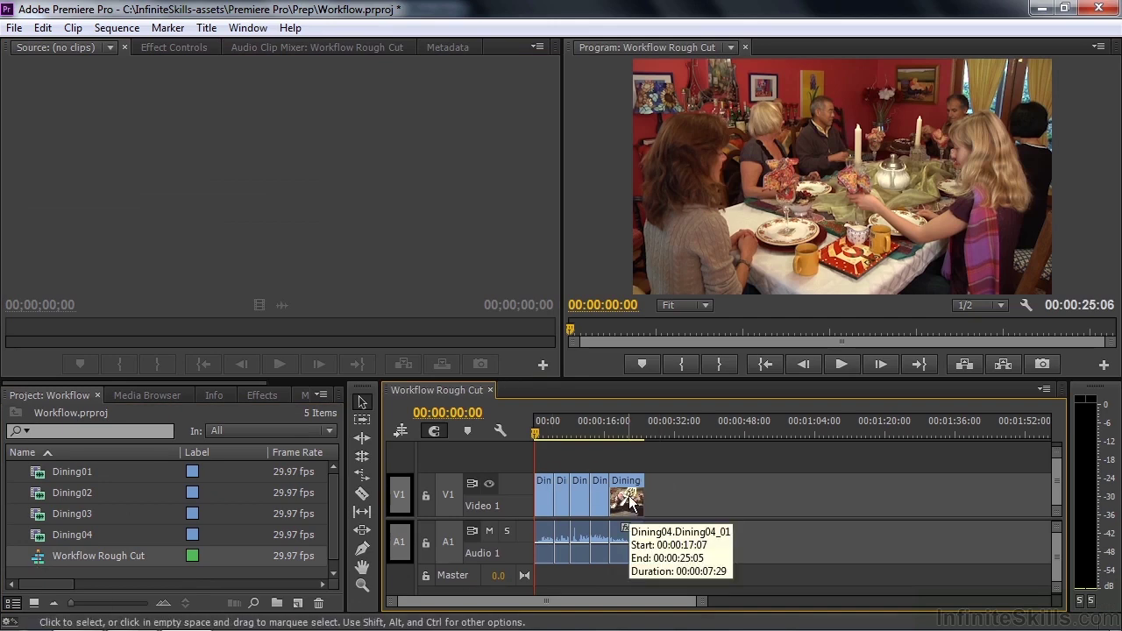
key(backslash)
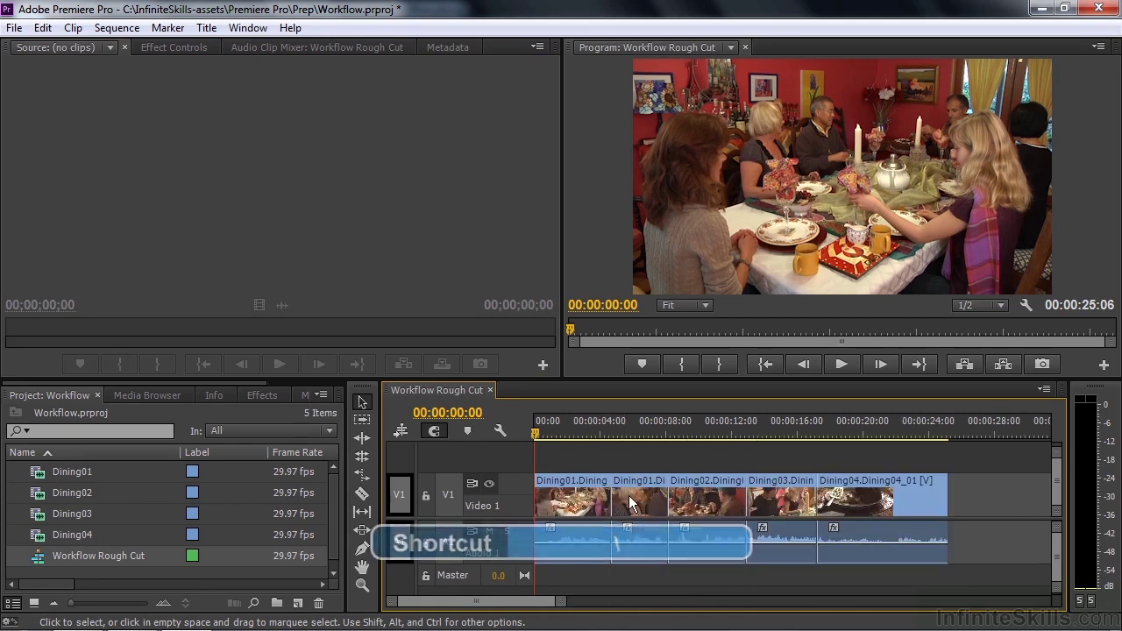
drag(541, 431, 569, 429)
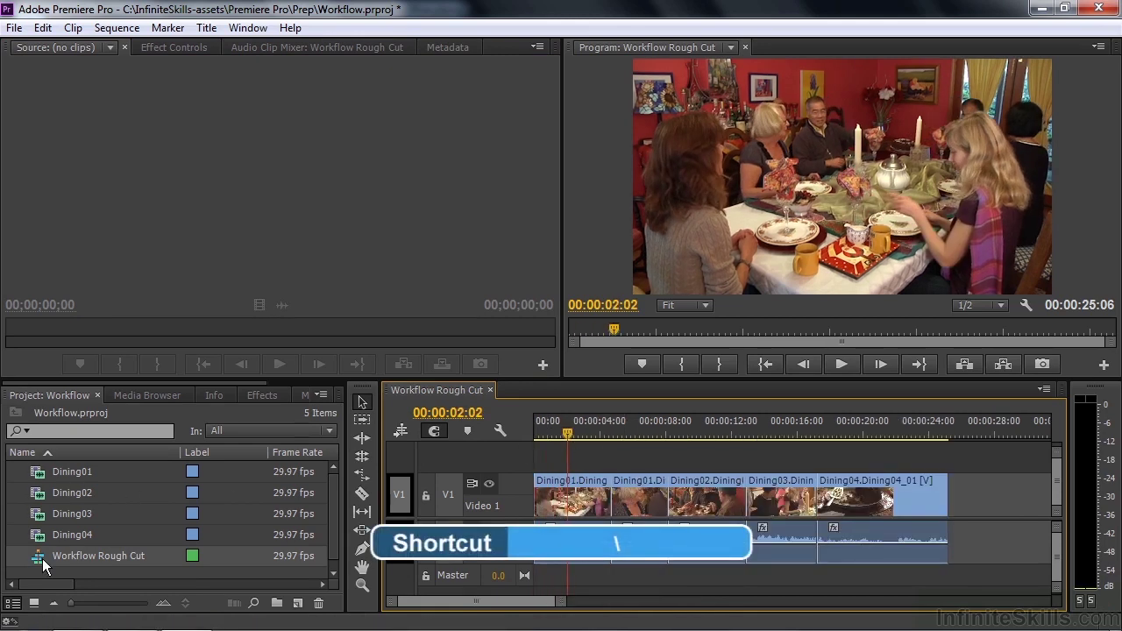
click(594, 431)
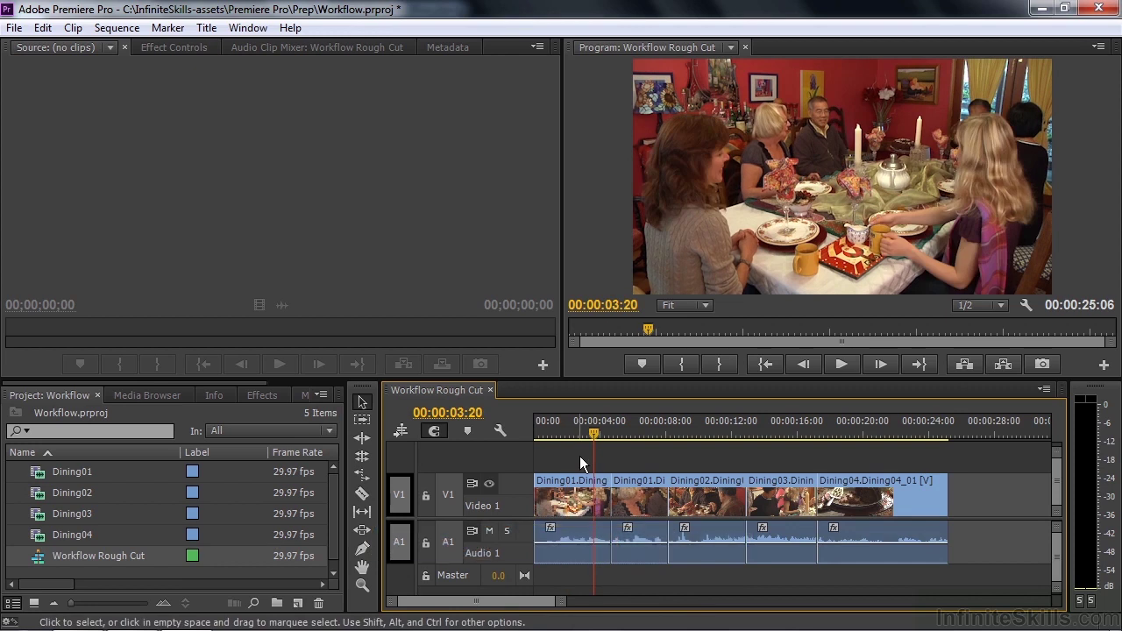